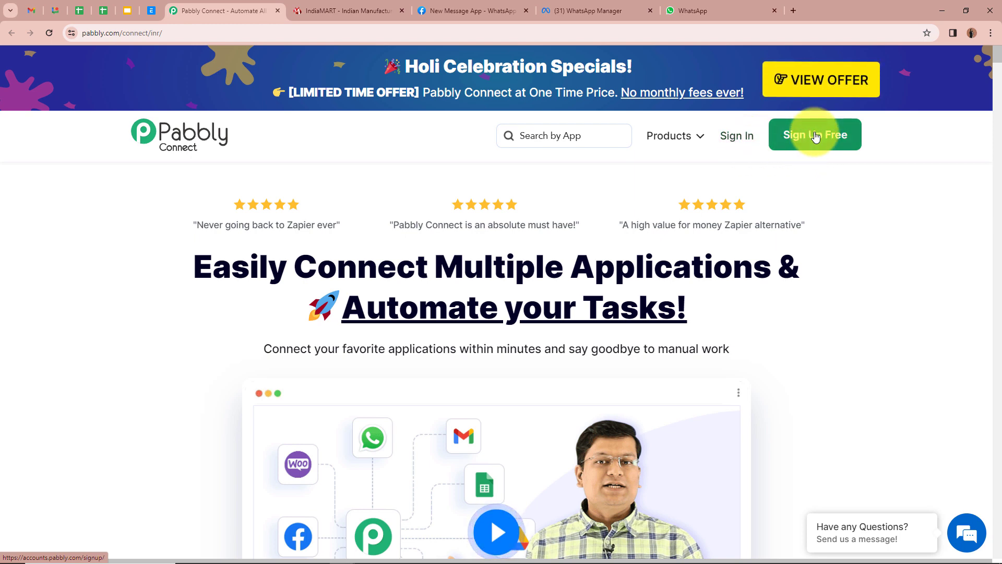
# Sign in to the Pabbly account and open Pabbly Connect
pyautogui.click(734, 136)
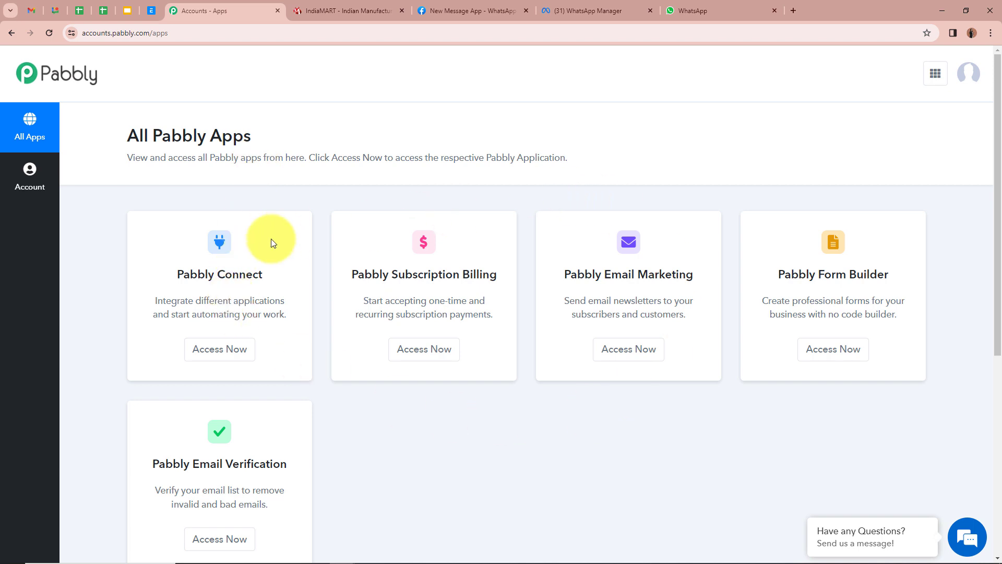
pyautogui.click(227, 349)
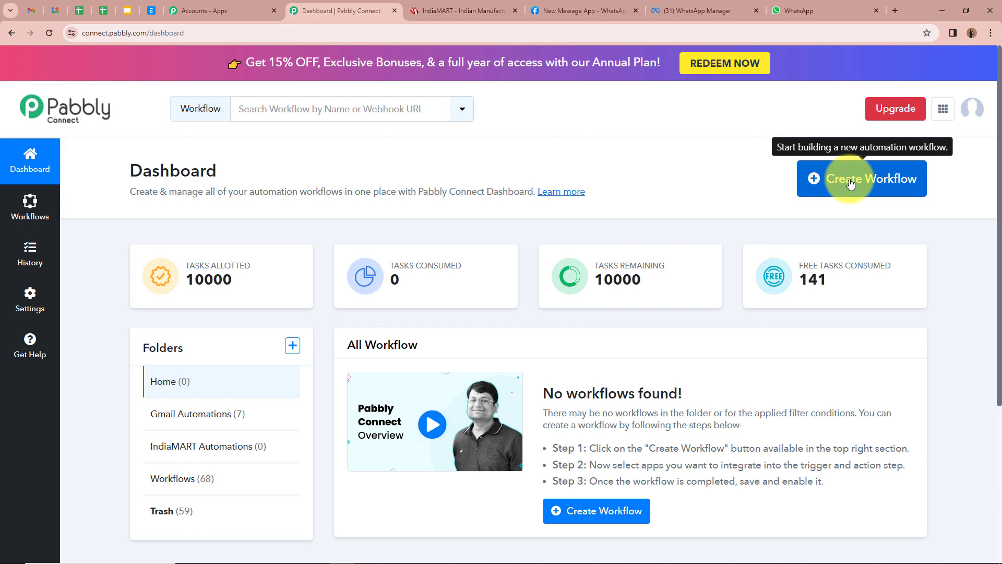
# Create a workflow named "Get IndiaMart Leads details to WhatsApp Automatically" in the IndiaMART Automations folder
pyautogui.click(871, 182)
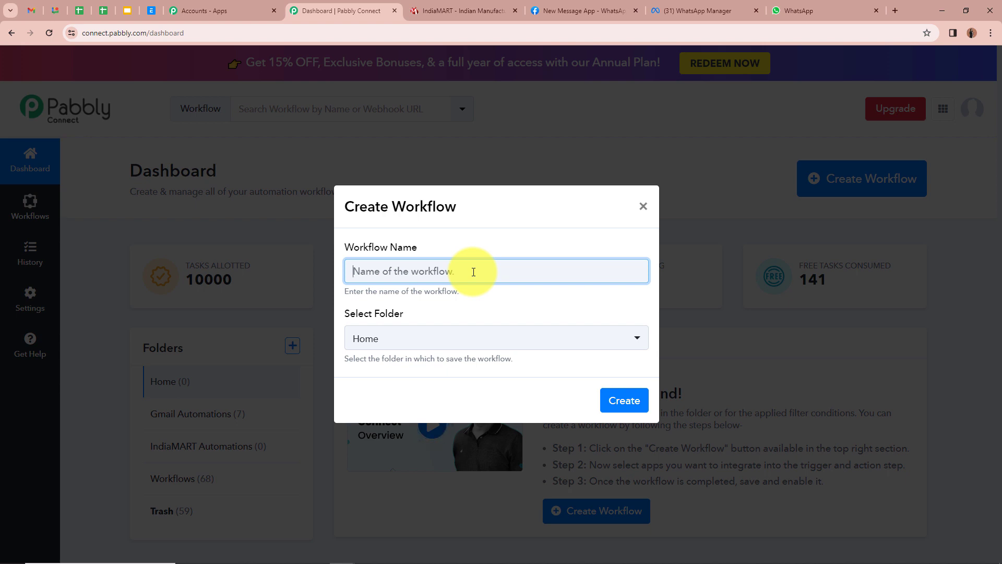
pyautogui.write('Get IndiaMart Leads details to WhatsApp Automatically')
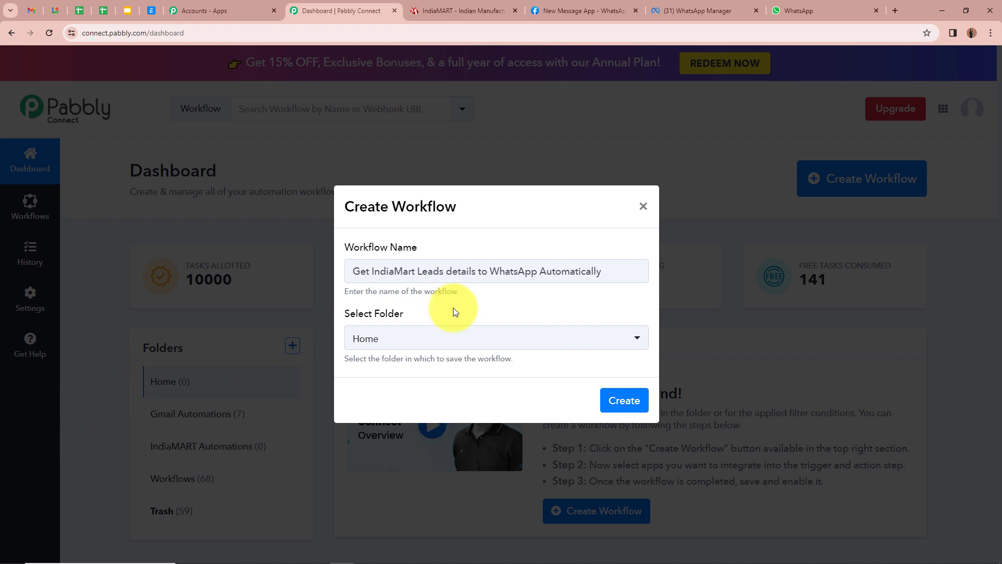
pyautogui.moveTo(620, 271); pyautogui.dragTo(324, 273)
pyautogui.click(500, 306)
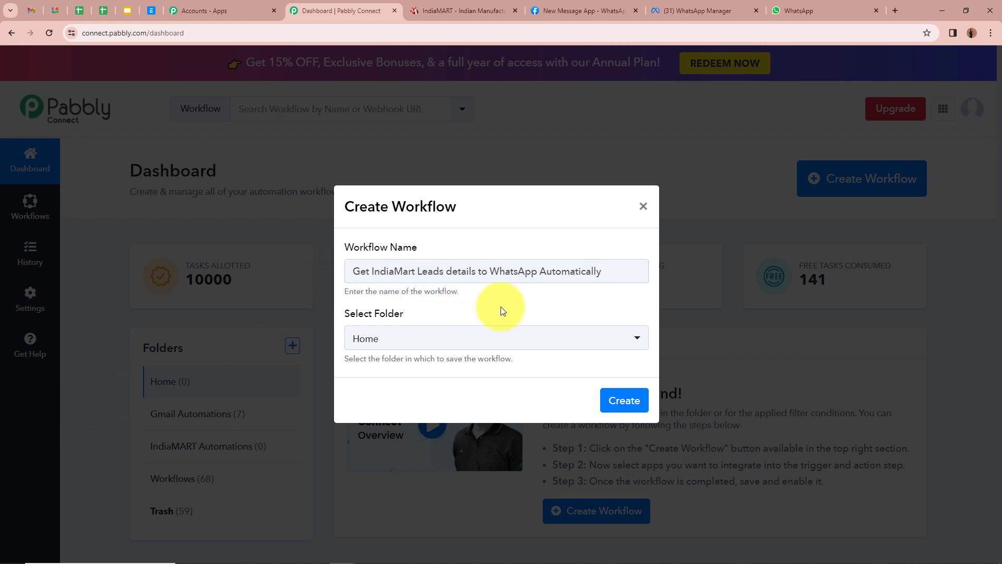
pyautogui.click(637, 343)
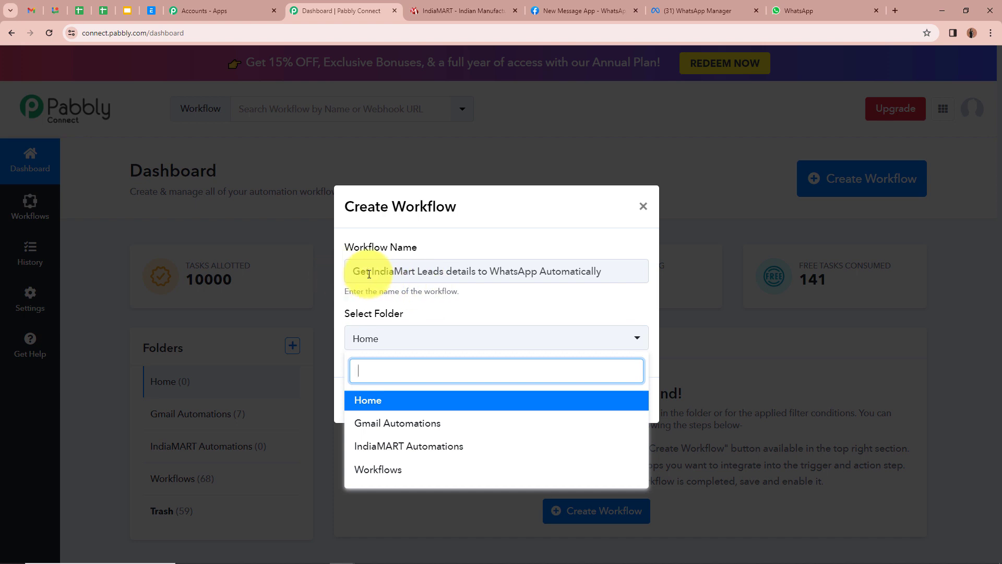
pyautogui.click(440, 447)
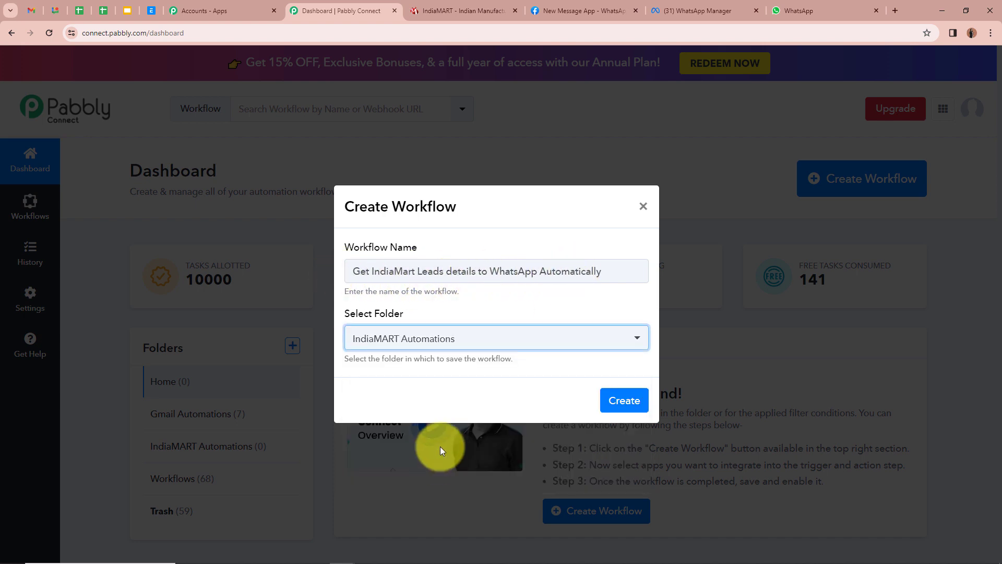
pyautogui.click(458, 402)
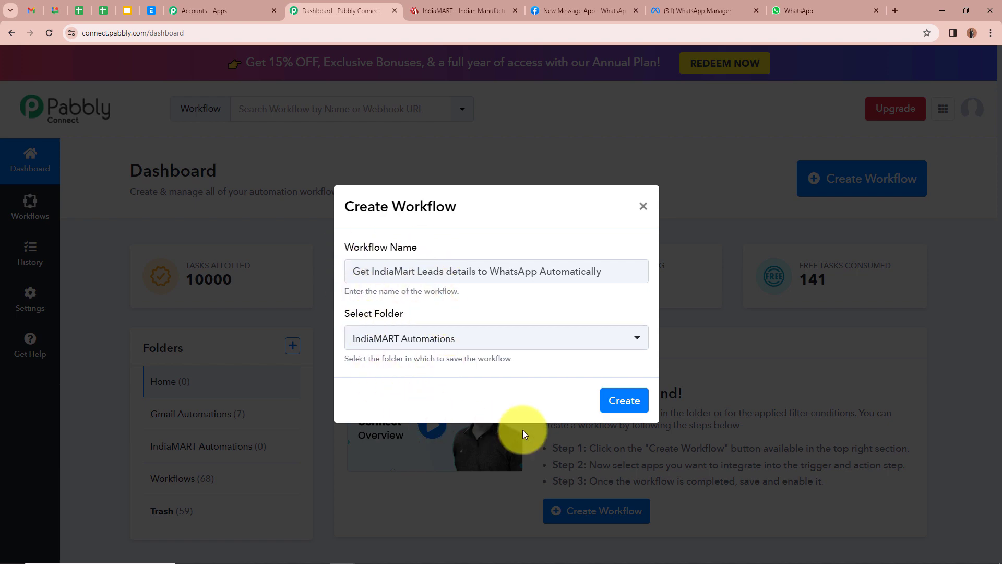
pyautogui.click(627, 409)
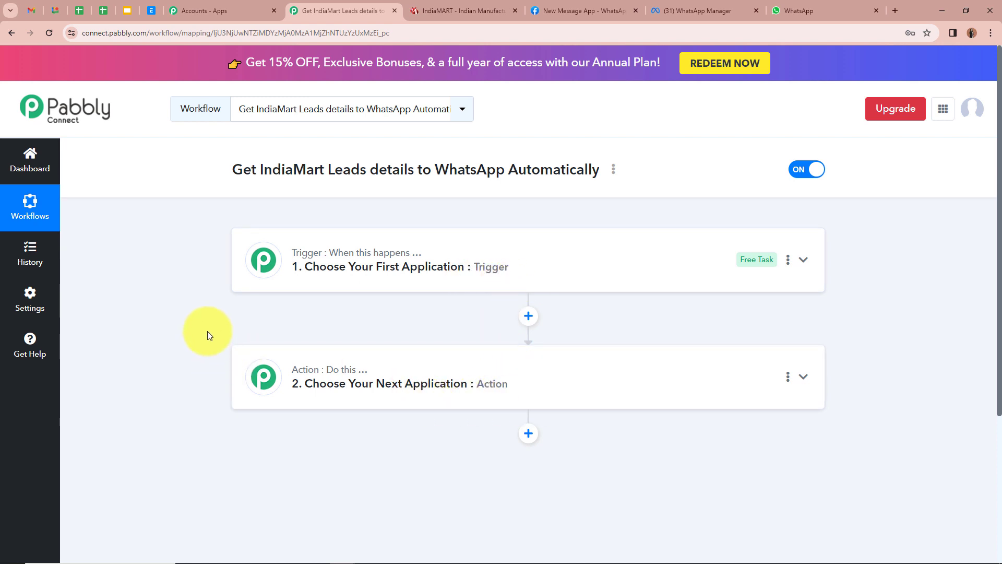
# Set the workflow's trigger to the IndiaMART app with the New Leads event
pyautogui.click(803, 259)
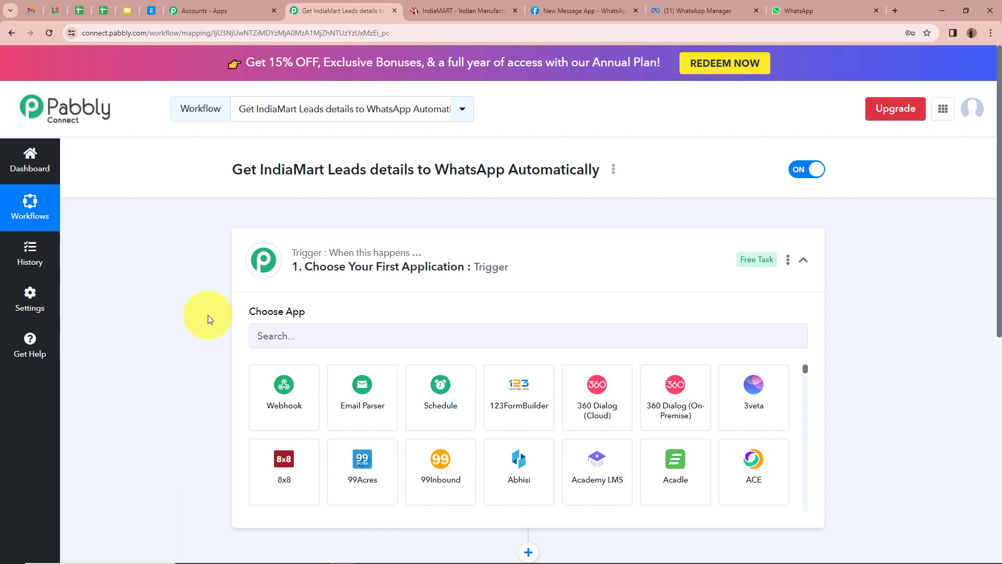
pyautogui.click(370, 338)
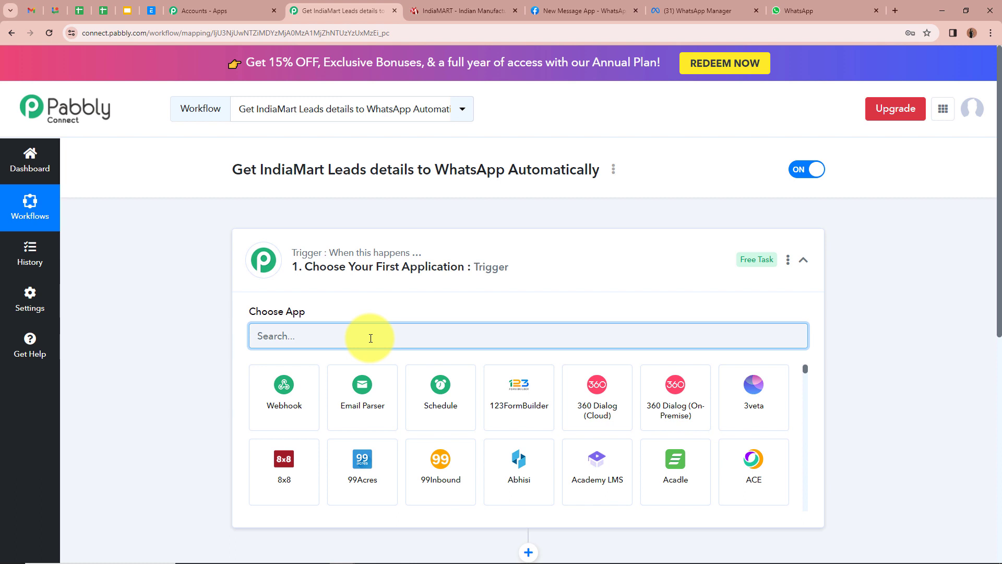
pyautogui.write('Ind')
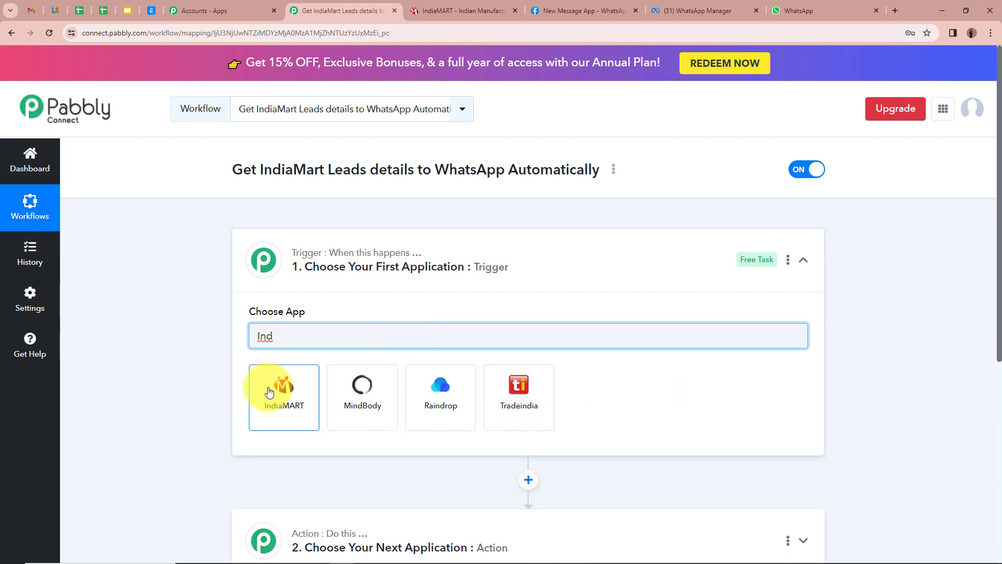
pyautogui.click(268, 391)
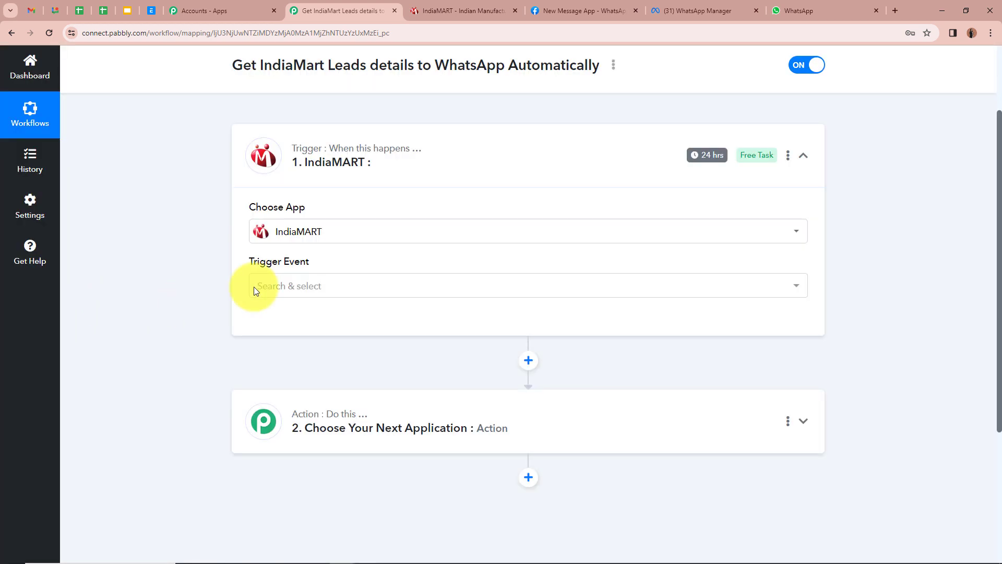
pyautogui.click(381, 286)
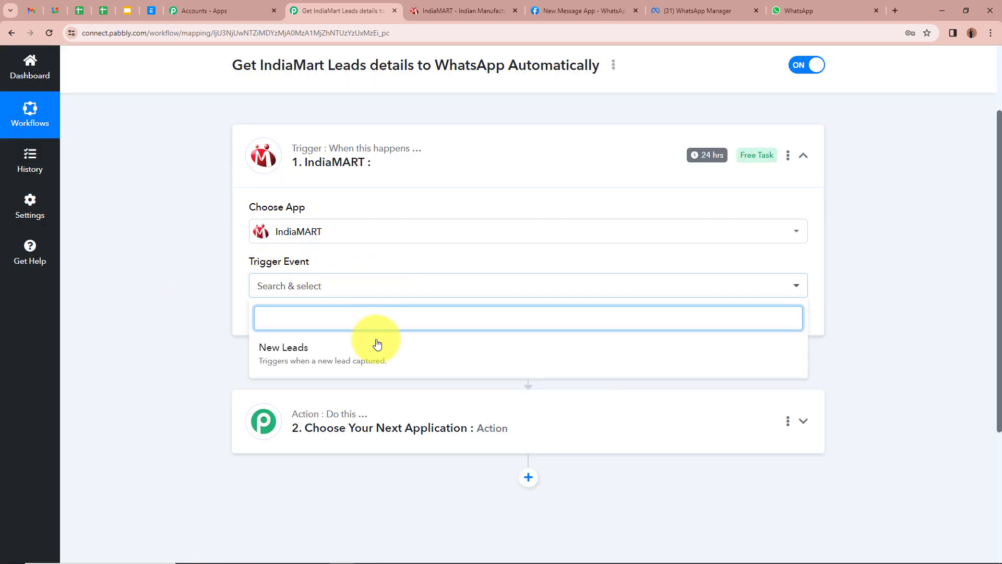
pyautogui.click(376, 346)
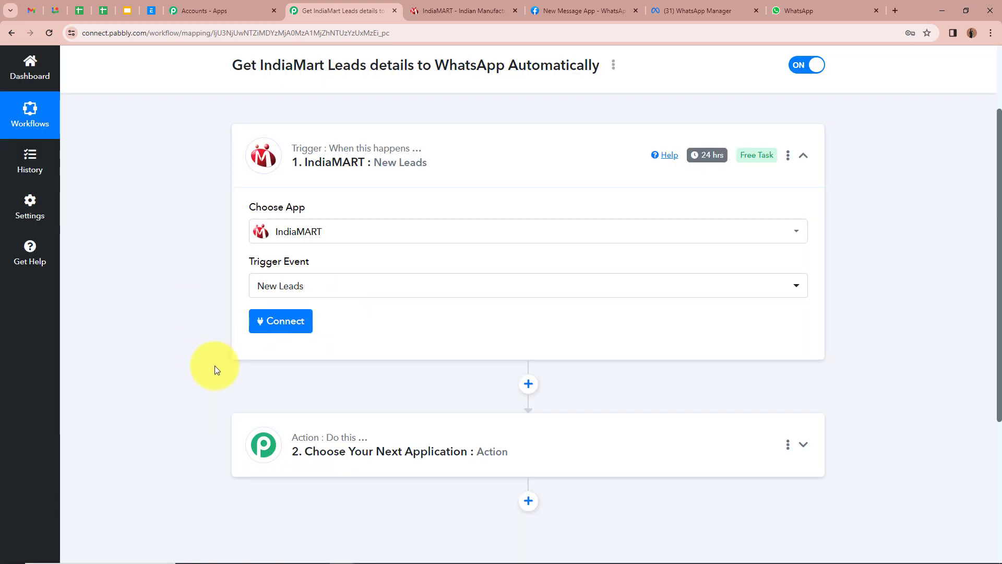
# Connect the IndiaMART account to the trigger as a new connection, using the CRM key from the CRM API page in the seller account settings
pyautogui.click(286, 322)
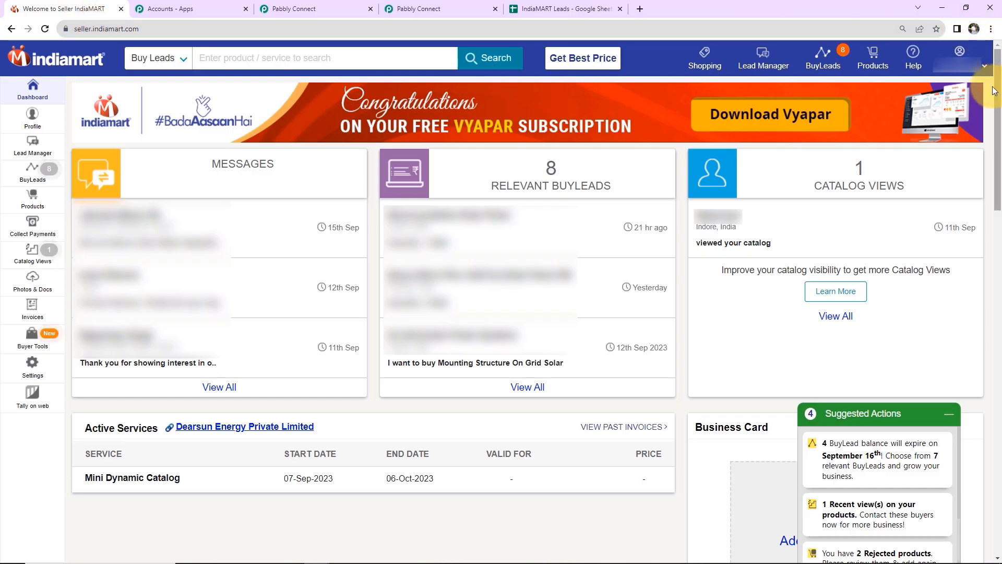
pyautogui.click(957, 65)
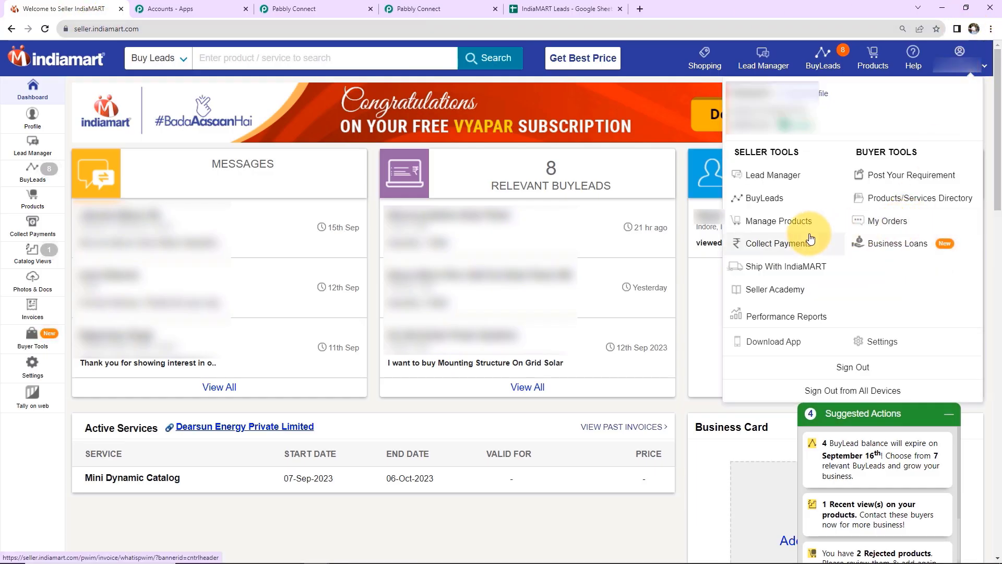
pyautogui.click(880, 341)
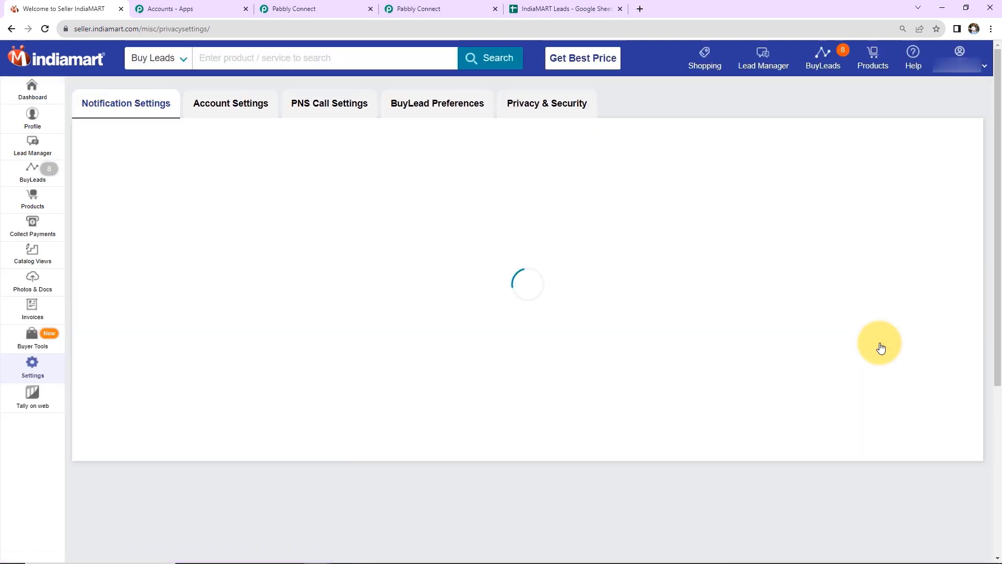
pyautogui.click(226, 100)
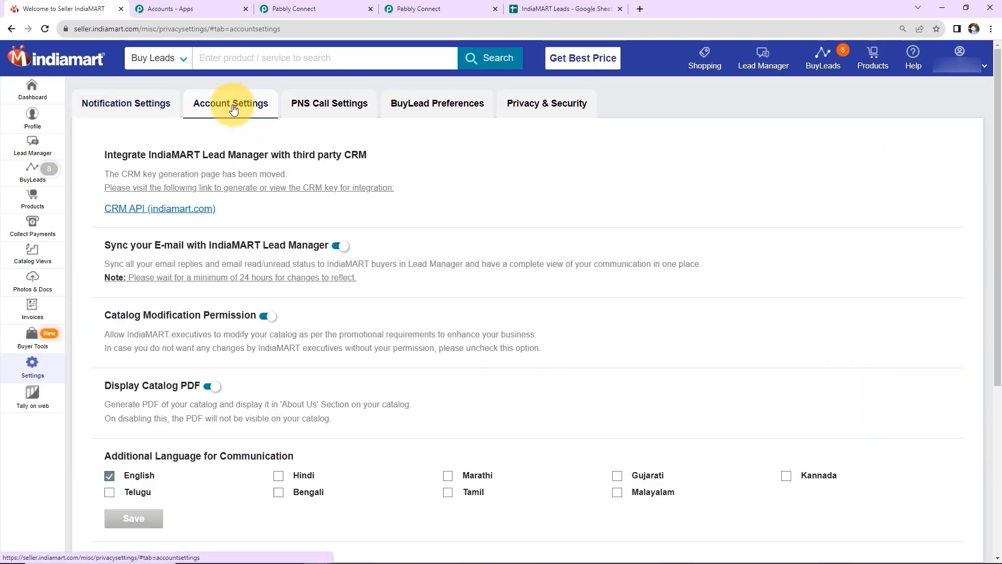
pyautogui.click(118, 210)
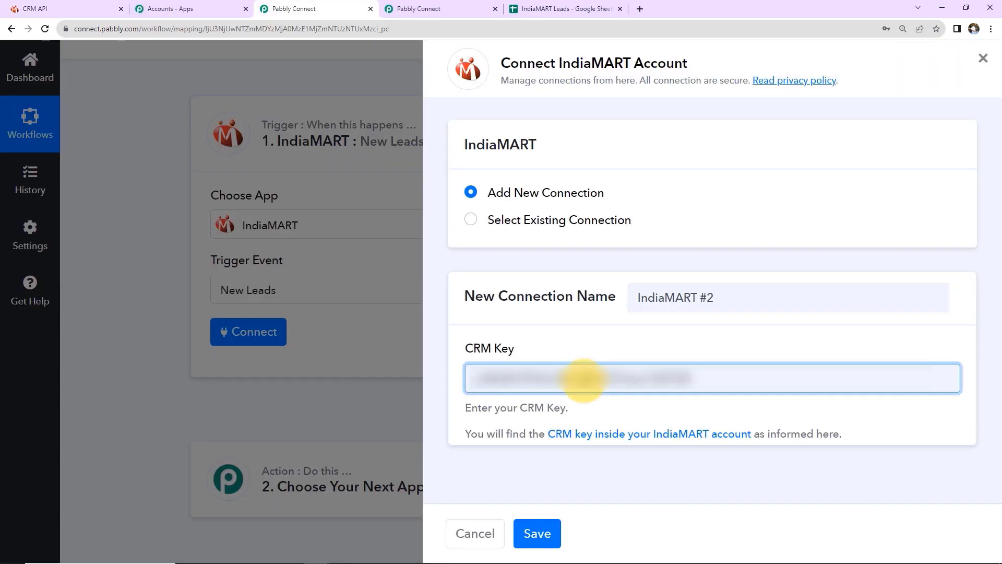
pyautogui.click(541, 533)
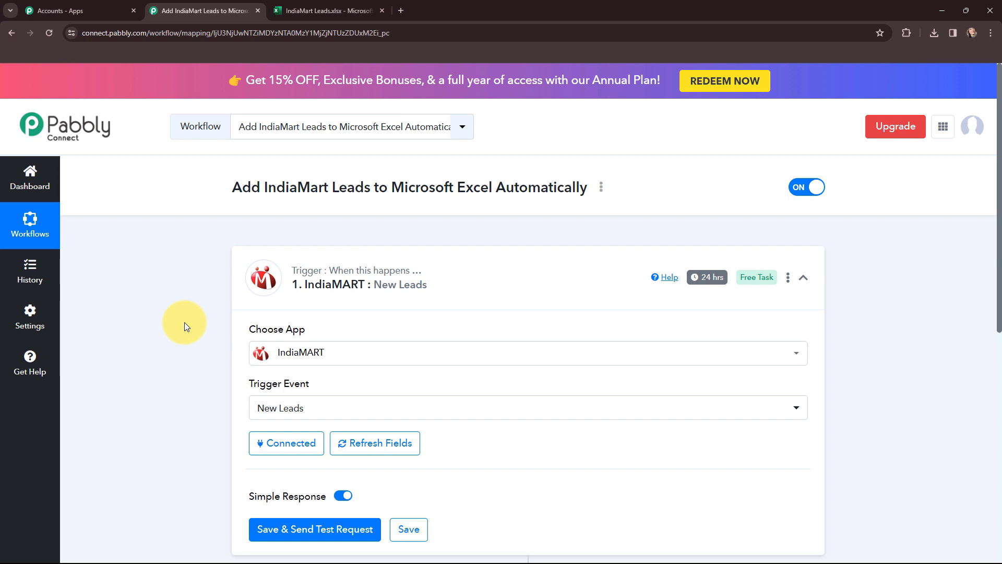
# Save the IndiaMART trigger with a test request and review the lead fields in the received response
pyautogui.click(370, 443)
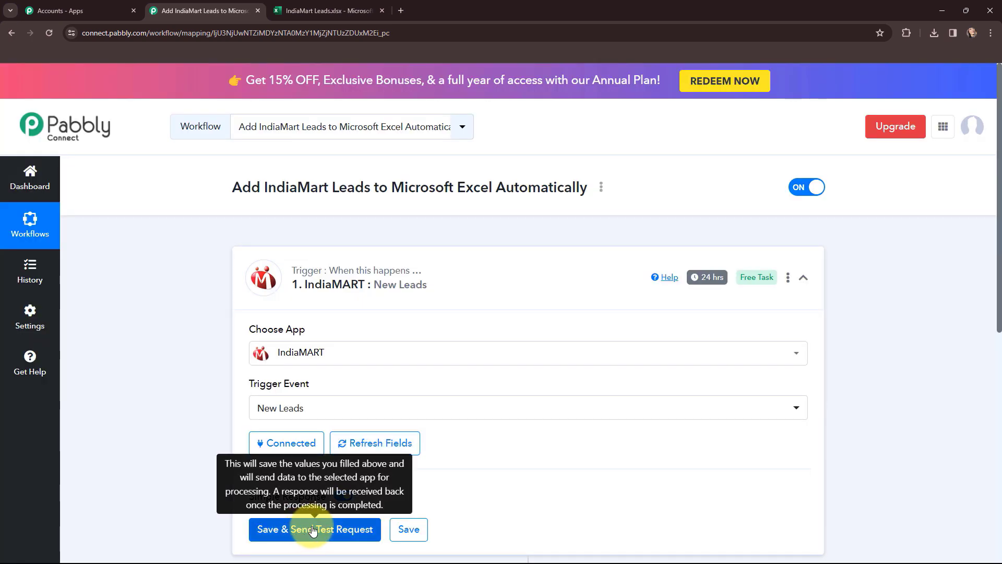
pyautogui.click(313, 529)
pyautogui.scroll(-4, 548, 251)
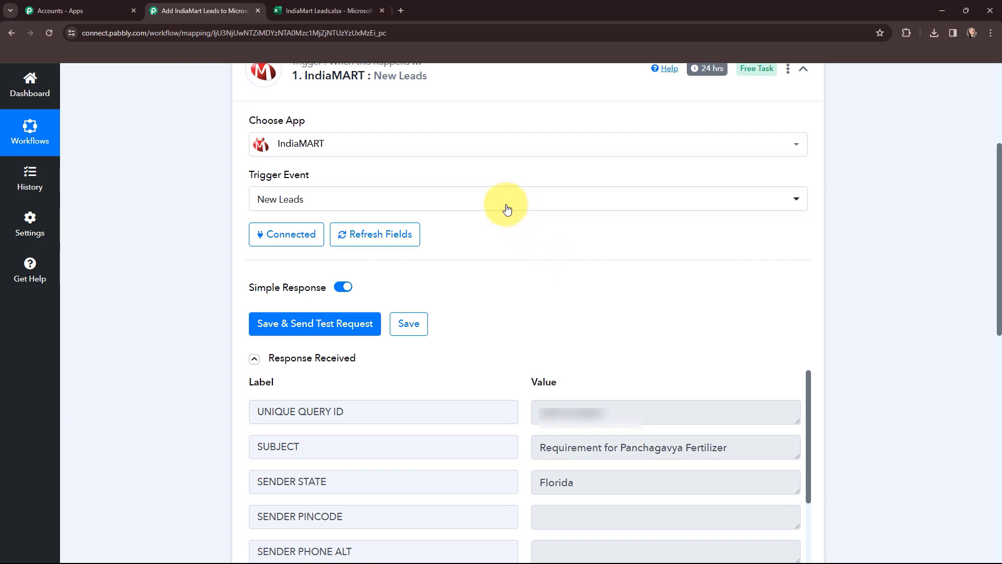
pyautogui.scroll(-2, 506, 208)
pyautogui.scroll(-2, 507, 209)
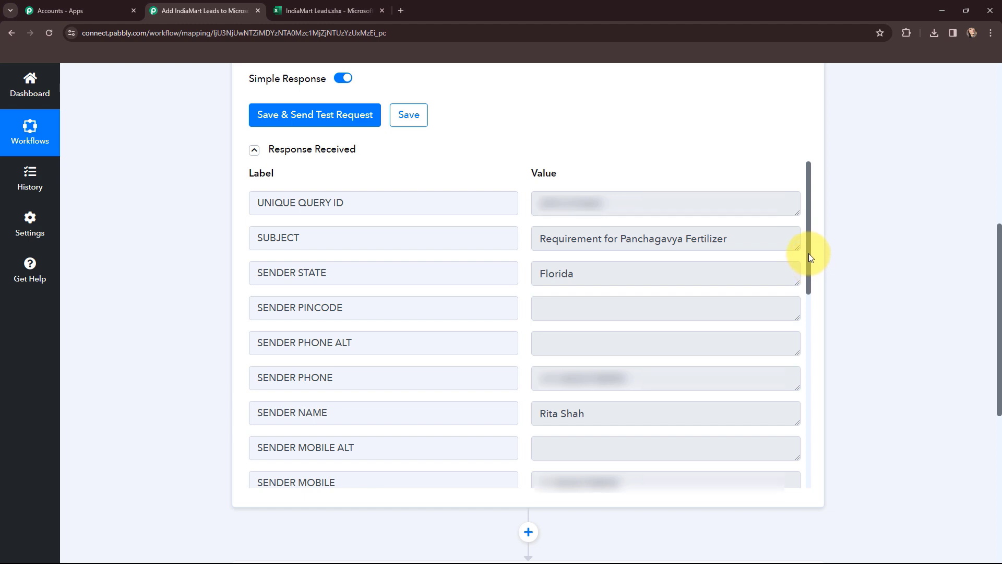
pyautogui.moveTo(809, 252); pyautogui.dragTo(793, 446)
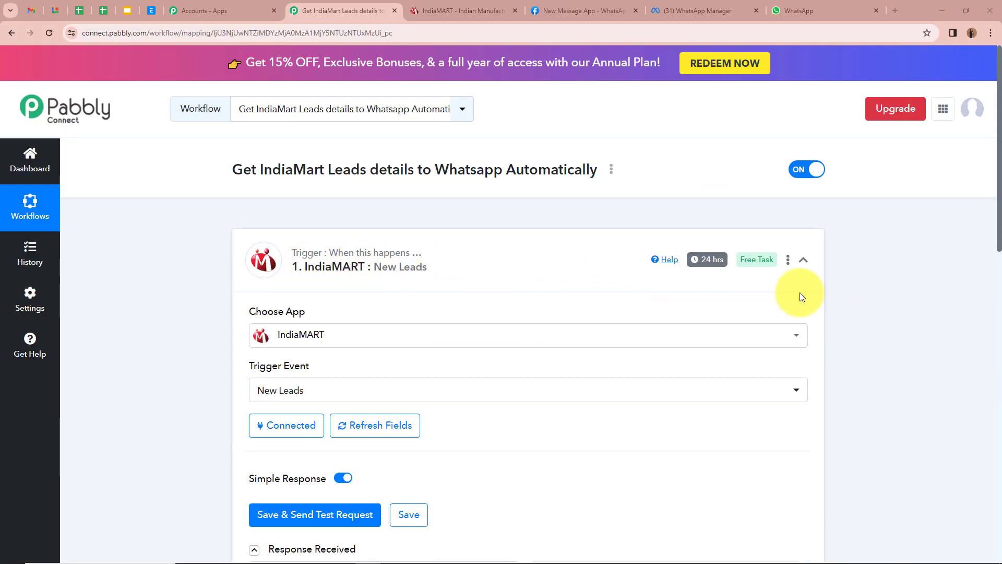
# Set the workflow's action to WhatsApp Cloud API with the Send Template Message event
pyautogui.click(804, 266)
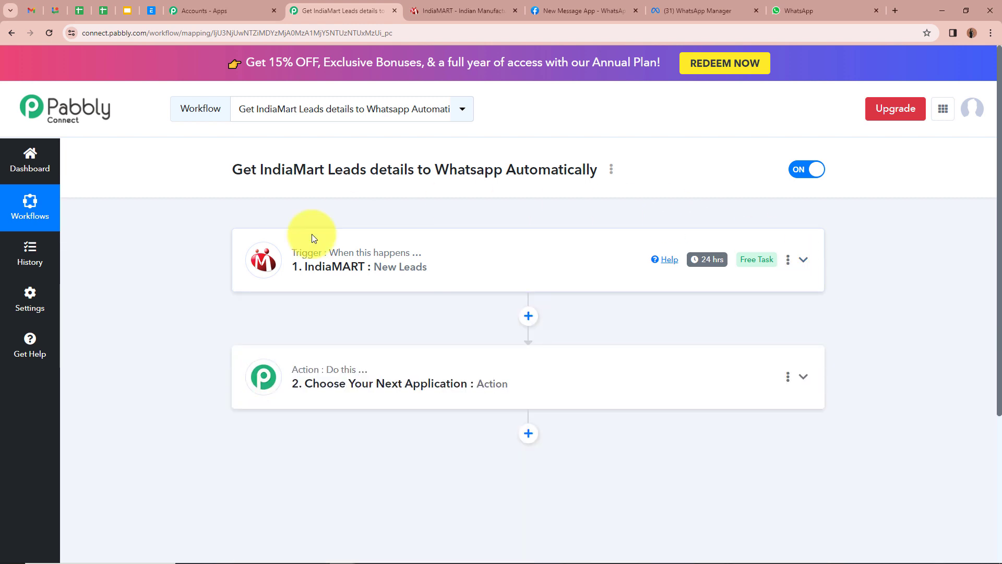
pyautogui.scroll(-3, 439, 281)
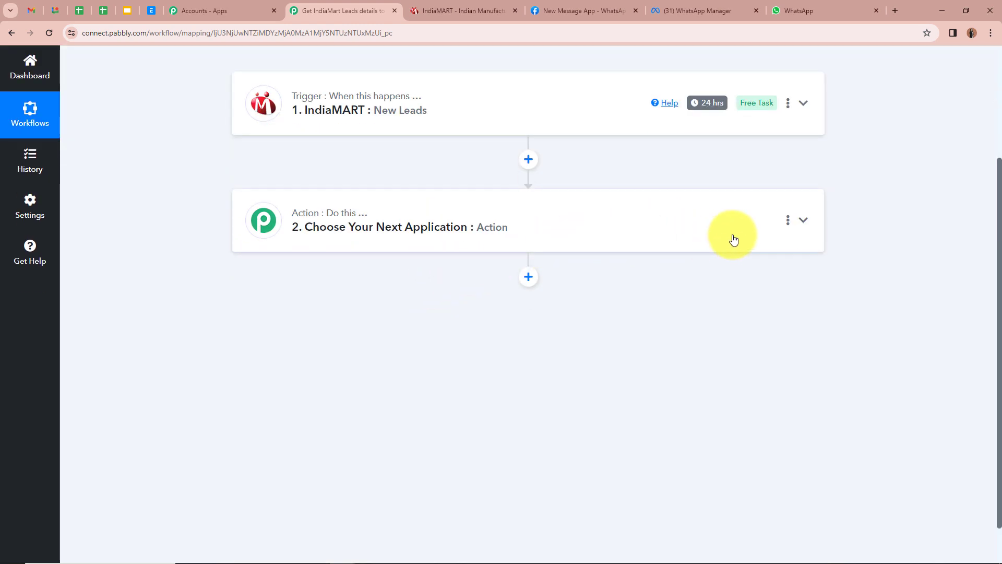
pyautogui.click(803, 221)
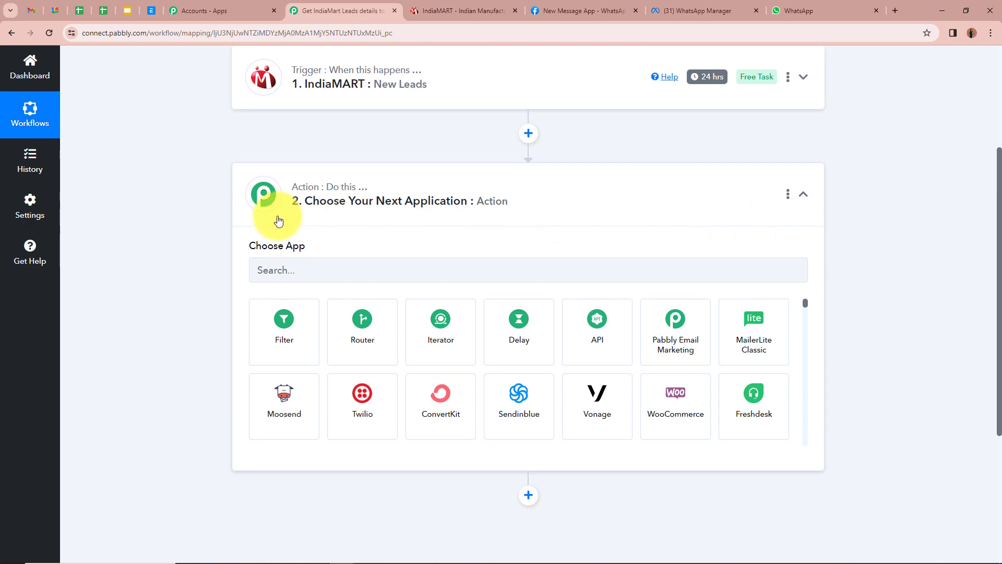
pyautogui.click(450, 270)
pyautogui.write('Whats')
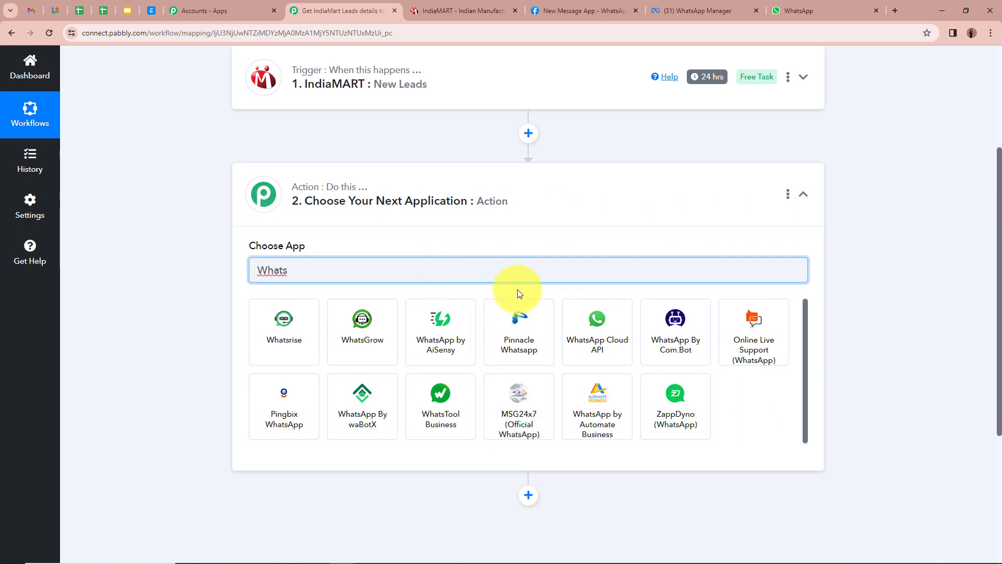
pyautogui.click(586, 330)
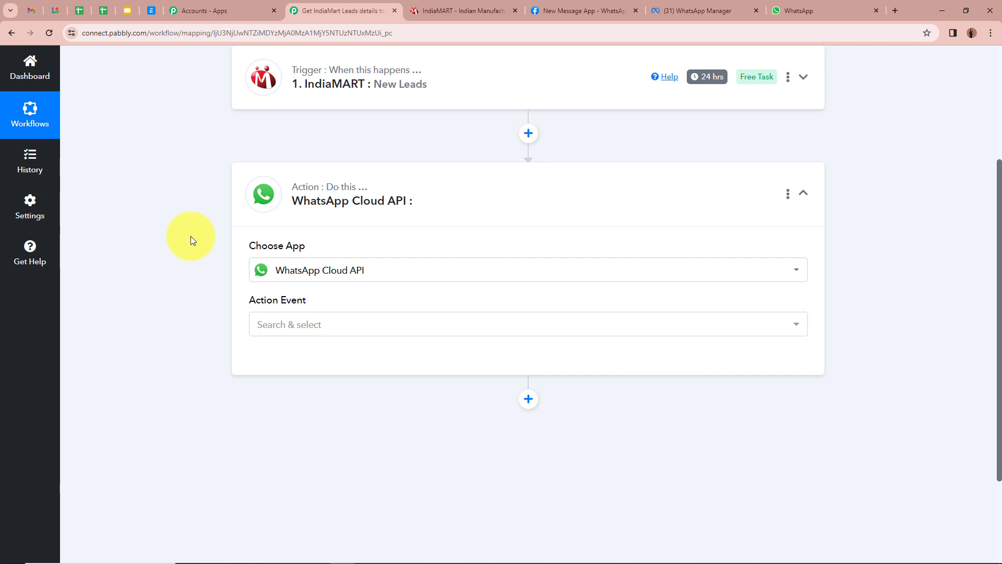
pyautogui.scroll(-1, 190, 236)
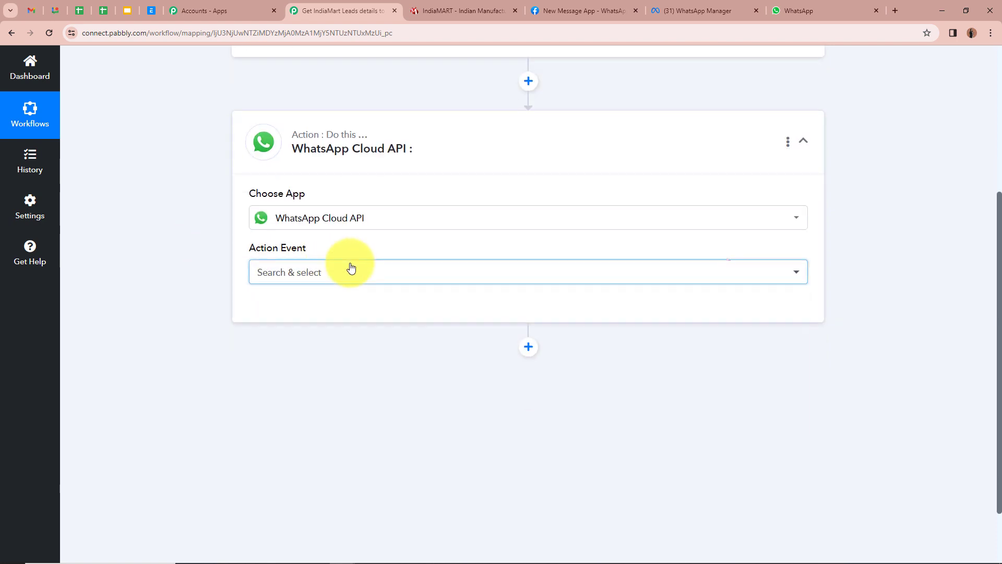
pyautogui.click(351, 268)
pyautogui.click(345, 336)
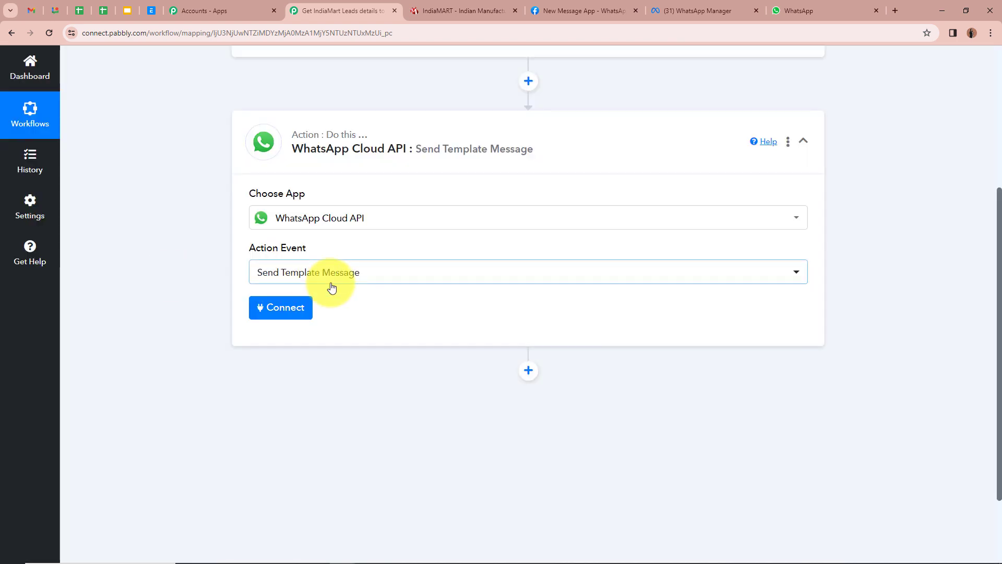
# Check the message text of the indiamart_lead_details template in WhatsApp Manager, and return to the workflow
pyautogui.click(679, 11)
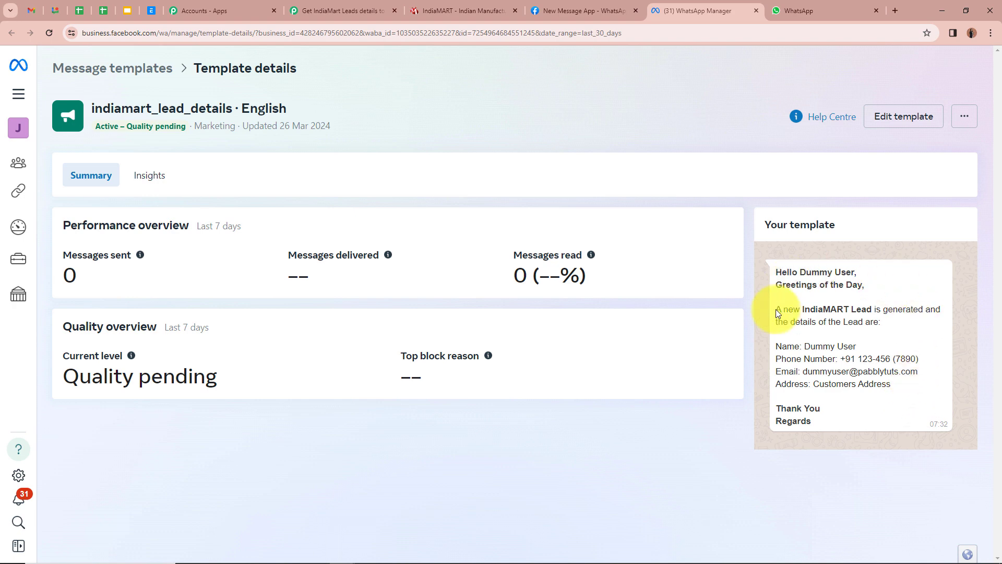
pyautogui.click(340, 6)
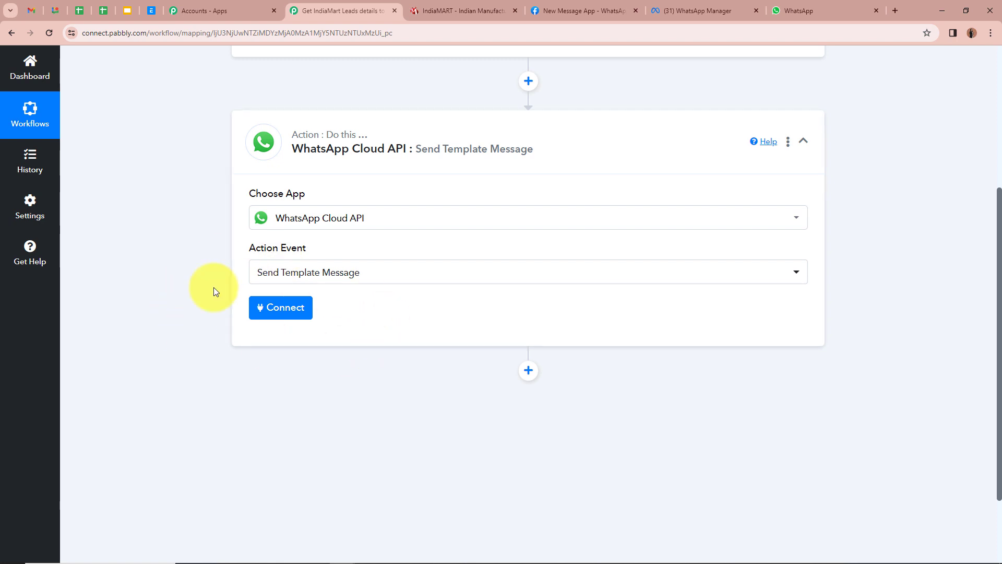
# Start adding a new WhatsApp Cloud API connection for the action and review the credentials it requires
pyautogui.click(289, 307)
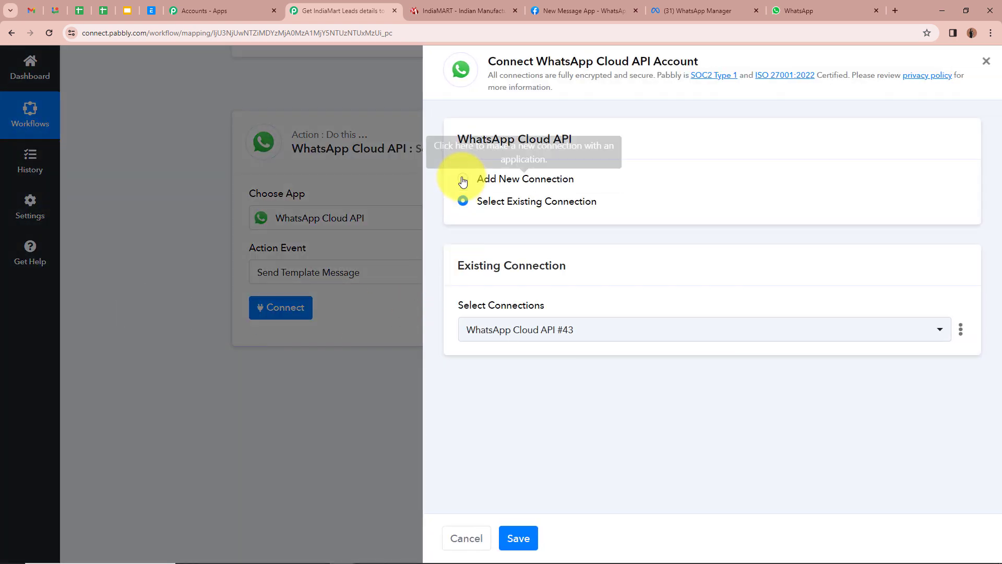
pyautogui.click(464, 180)
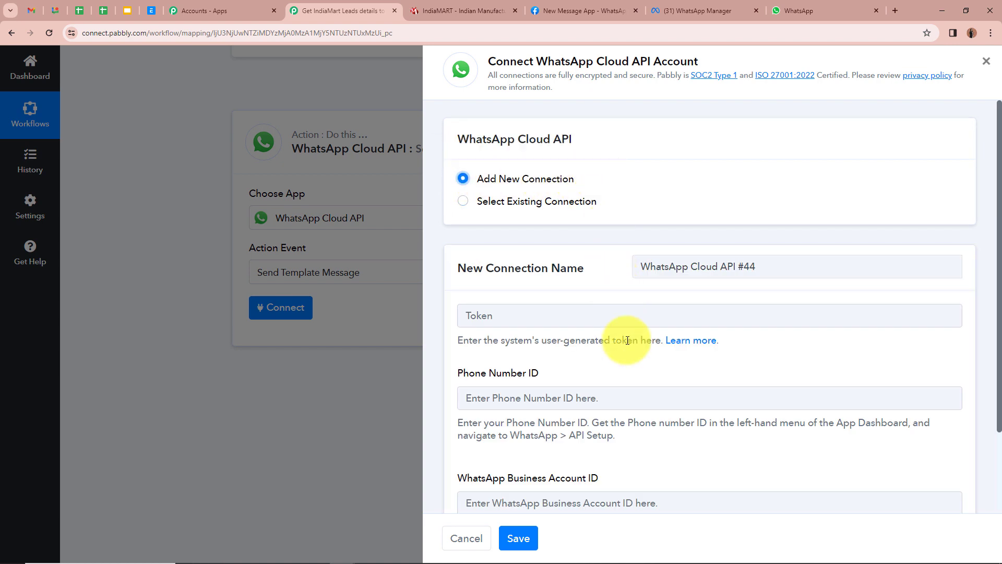
pyautogui.scroll(-1, 629, 340)
pyautogui.scroll(-2, 629, 341)
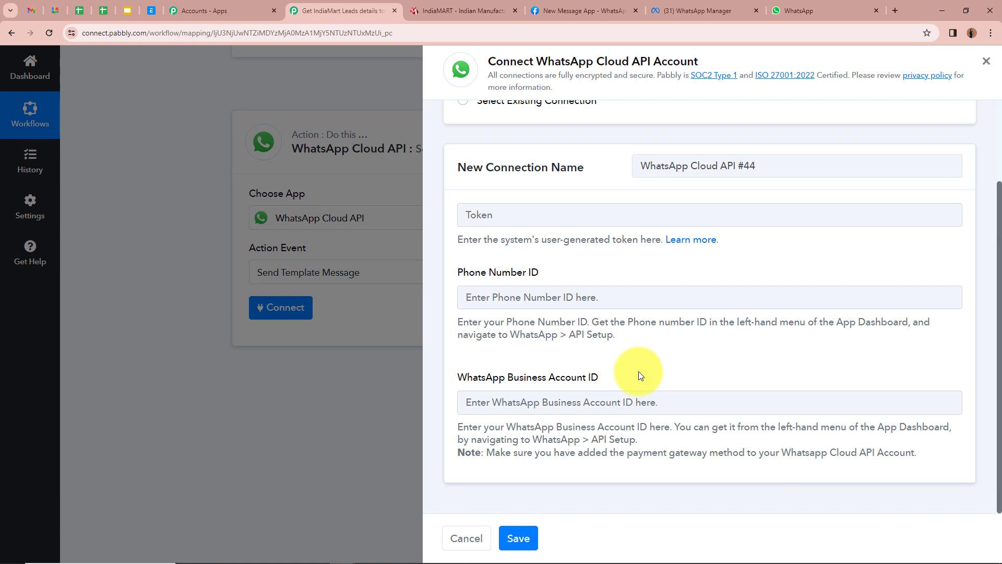
# Look at the Pabbly forum guide on setting up WhatsApp Cloud API tokens, then close it and return to the workflow
pyautogui.click(690, 241)
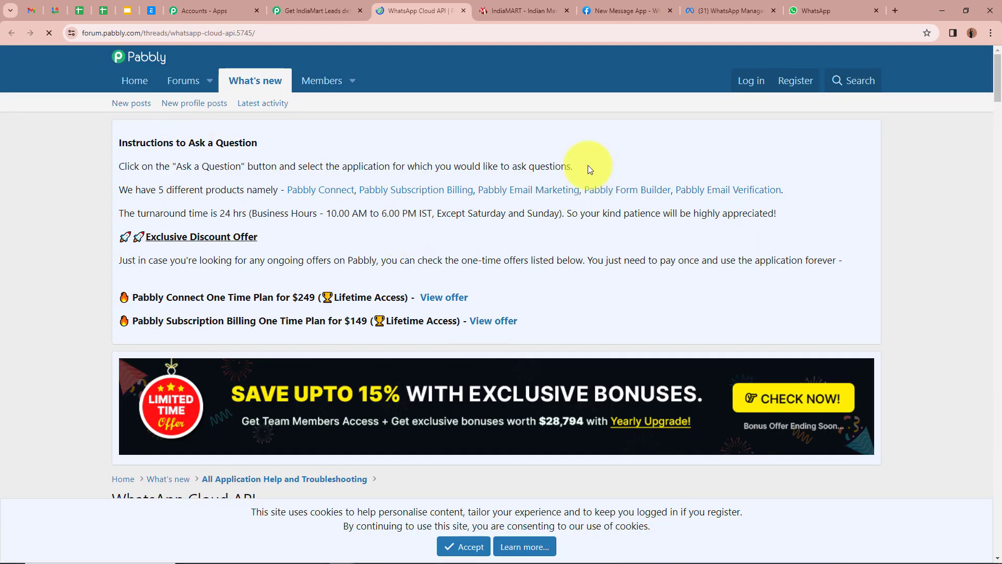
pyautogui.scroll(-7, 119, 282)
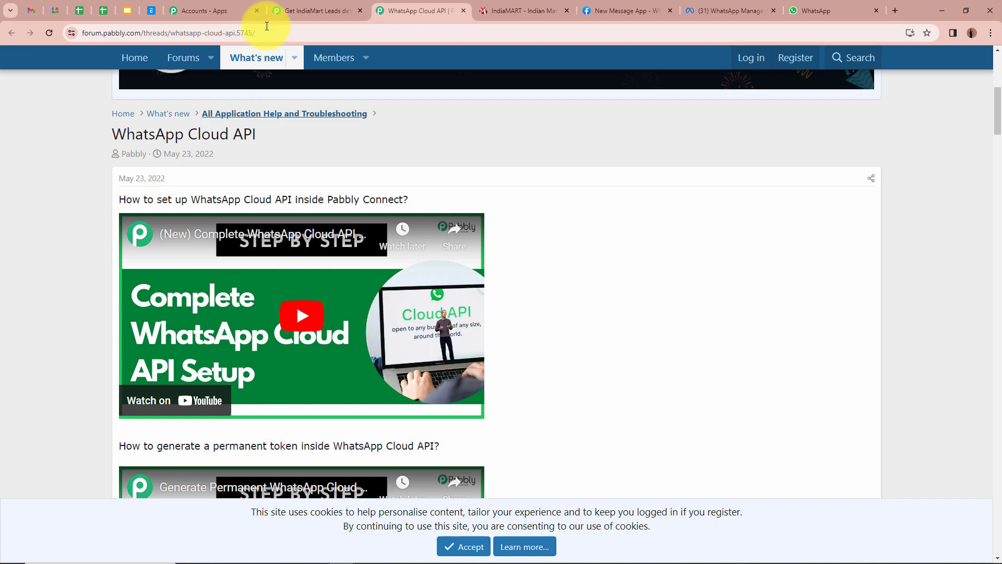
pyautogui.click(292, 10)
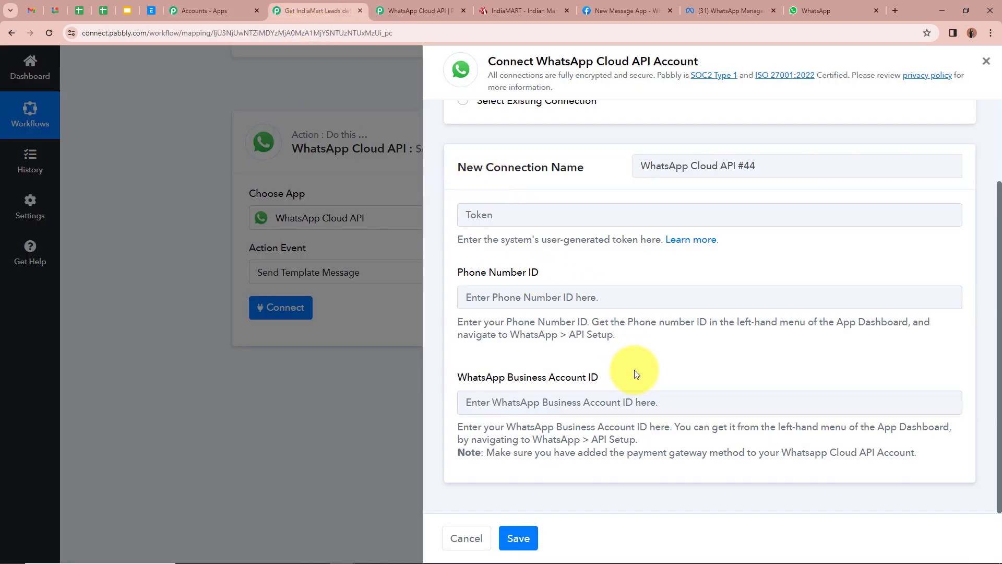
pyautogui.click(462, 10)
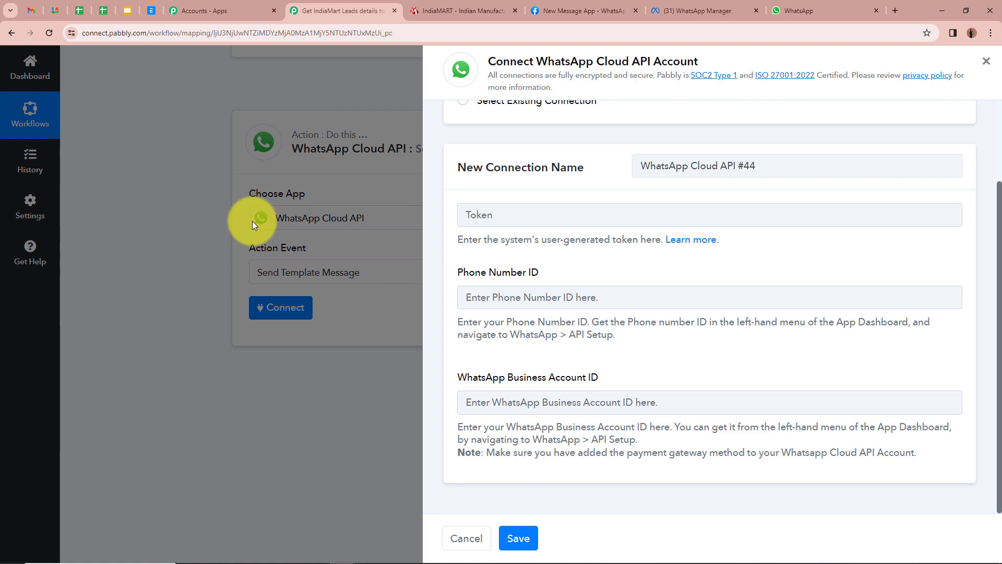
# Copy the temporary access token from the API Setup page in Meta for Developers and paste it as the connection's token
pyautogui.click(600, 10)
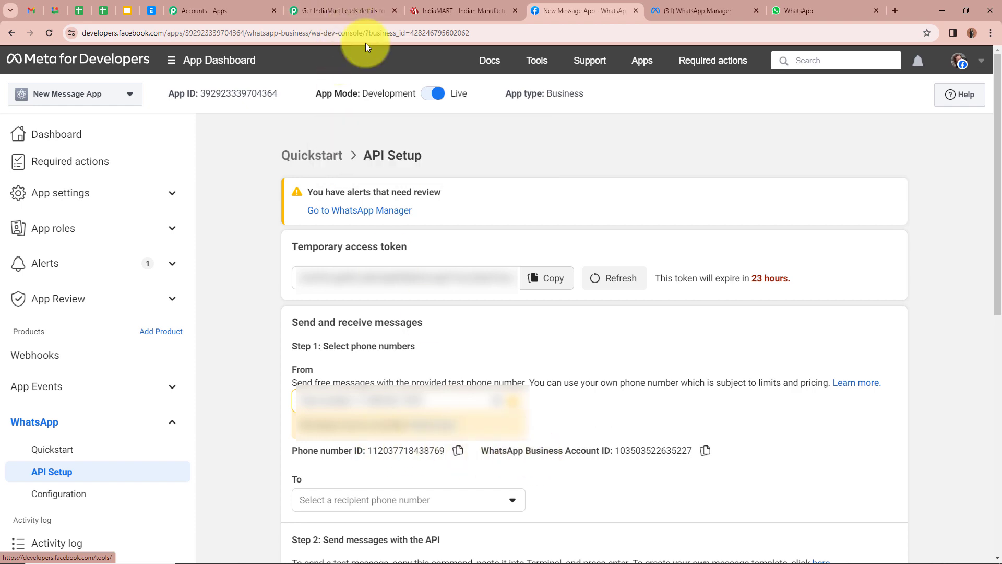
pyautogui.click(341, 10)
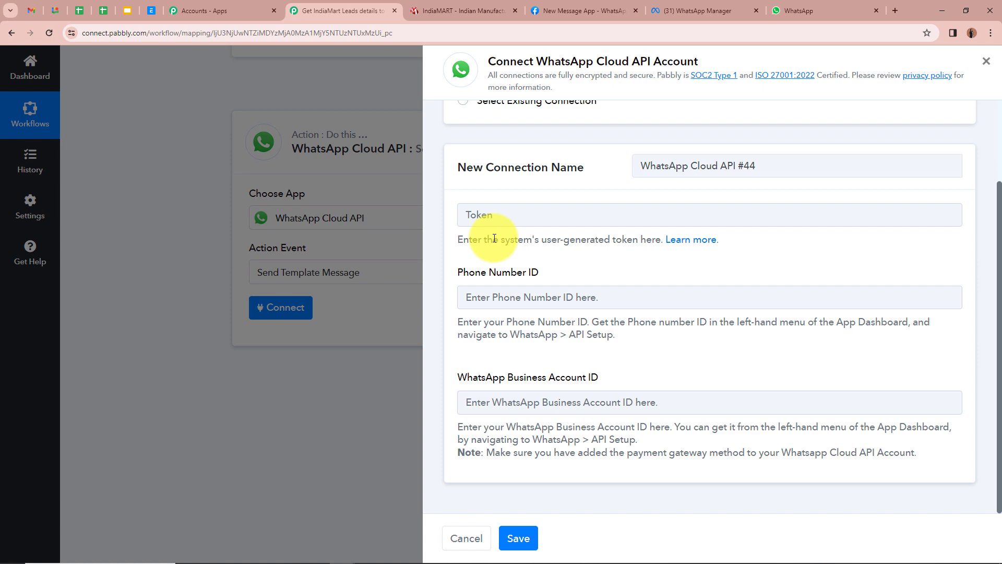
pyautogui.click(569, 13)
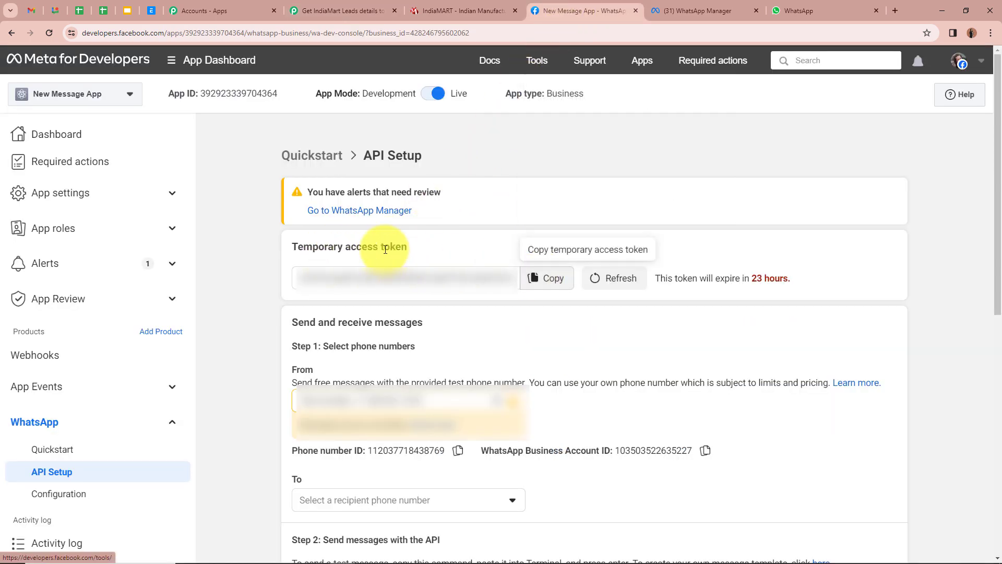
pyautogui.click(543, 279)
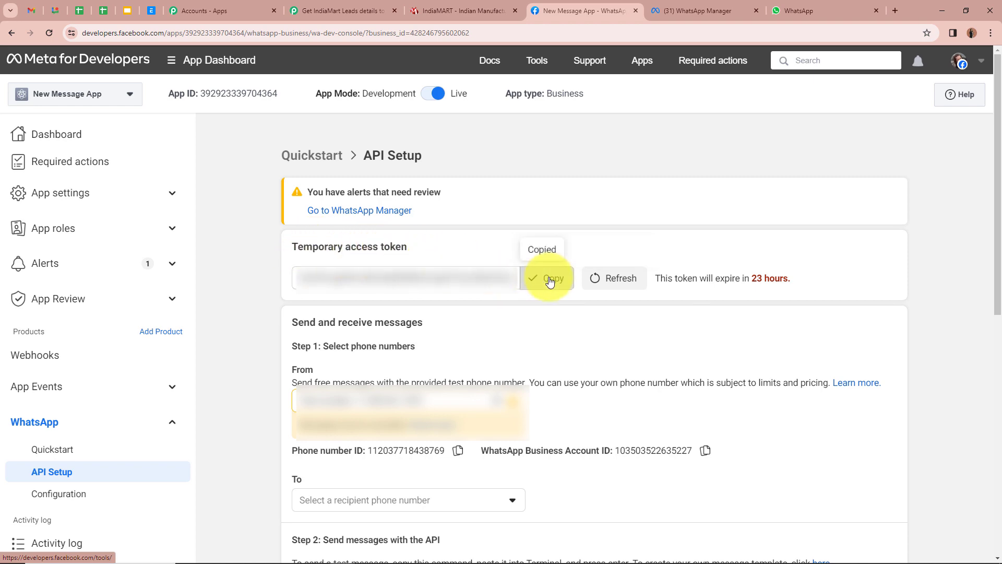
pyautogui.click(348, 11)
pyautogui.click(548, 208)
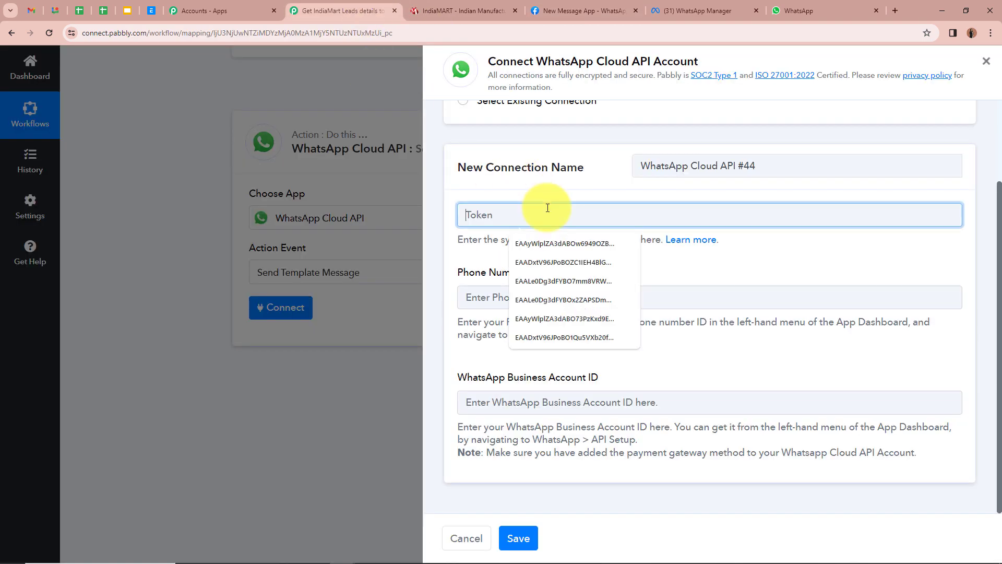
pyautogui.hotkey('ctrl', 'v')
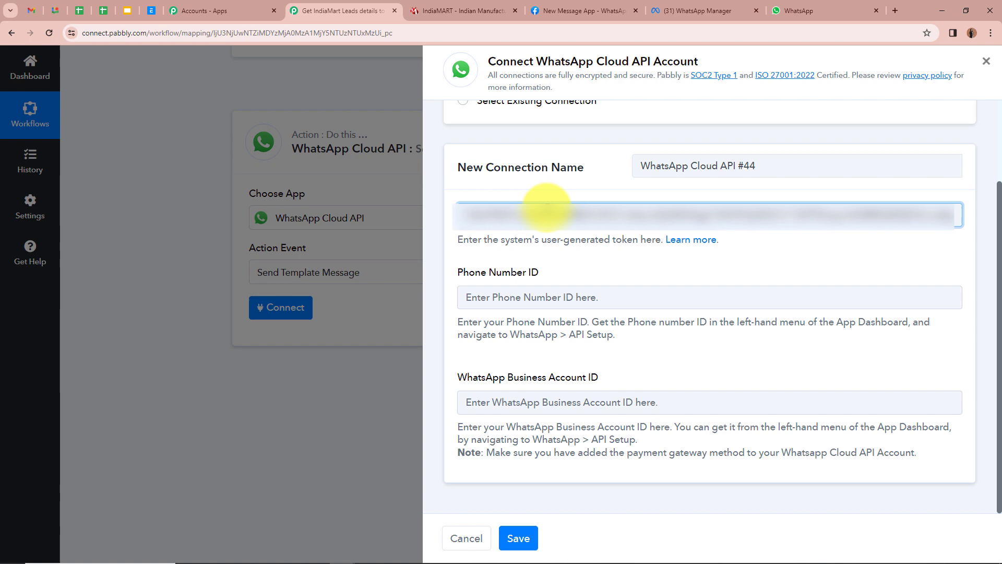
pyautogui.click(560, 267)
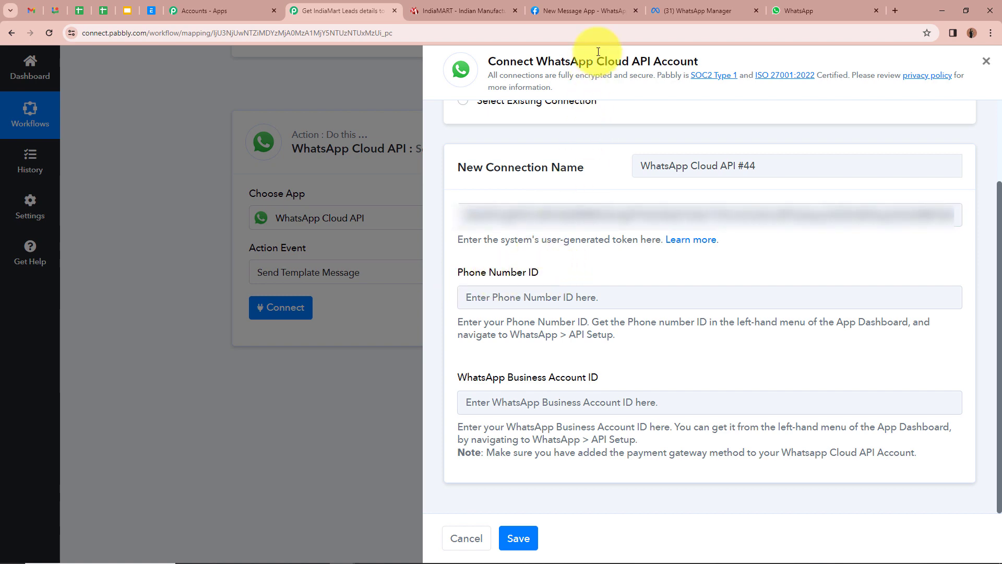
# Copy the phone number ID from the Meta API Setup page into the connection's Phone Number ID
pyautogui.click(599, 8)
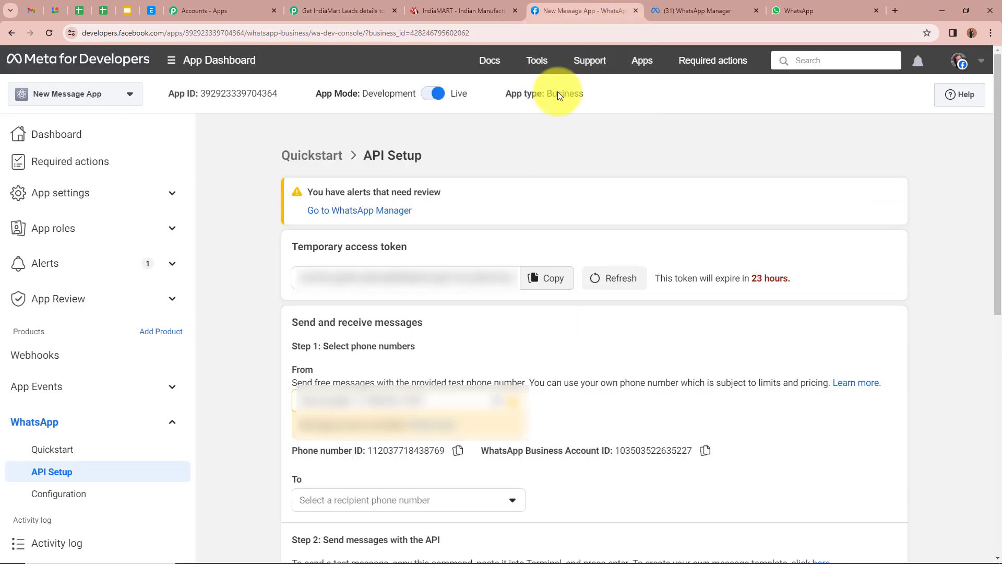
pyautogui.click(458, 450)
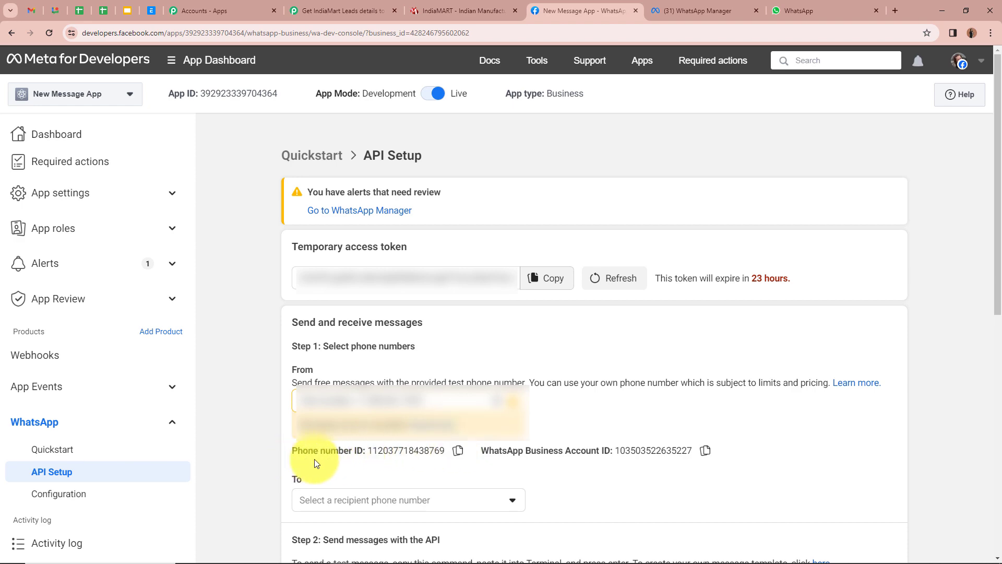
pyautogui.click(365, 10)
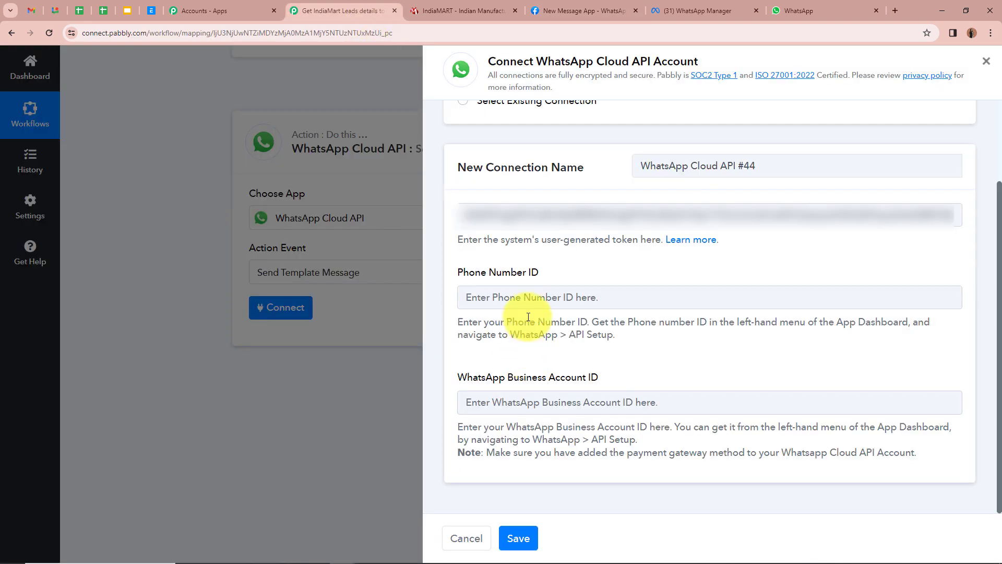
pyautogui.click(528, 295)
pyautogui.hotkey('ctrl', 'v')
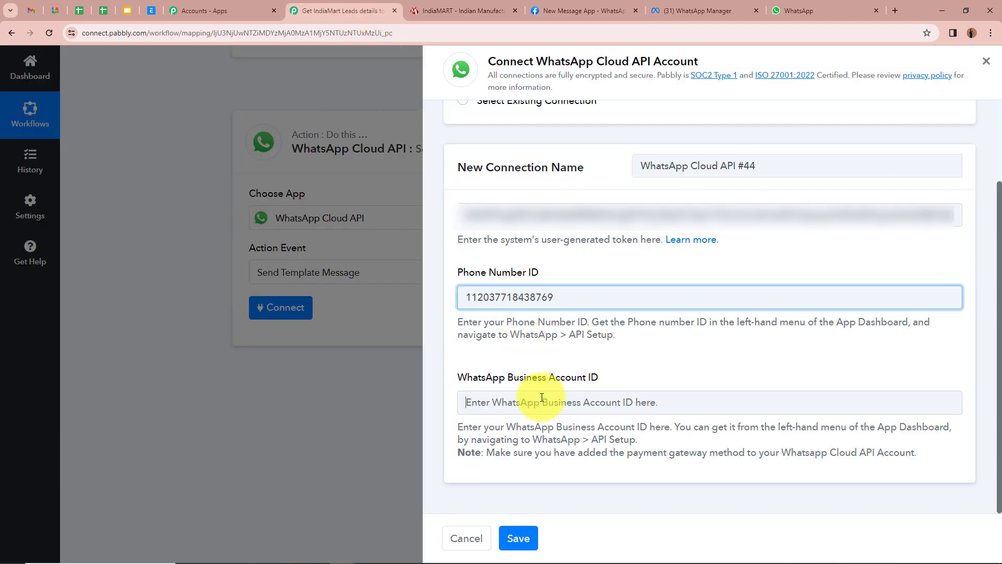
# Copy the WhatsApp Business Account ID from the Meta API Setup page into the new connection and save the connection
pyautogui.click(464, 395)
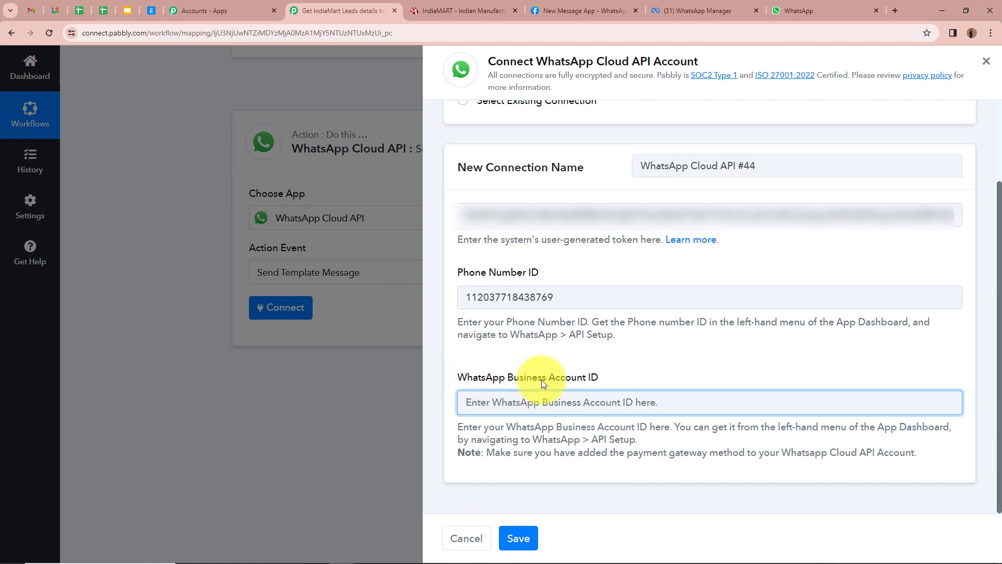
pyautogui.click(601, 11)
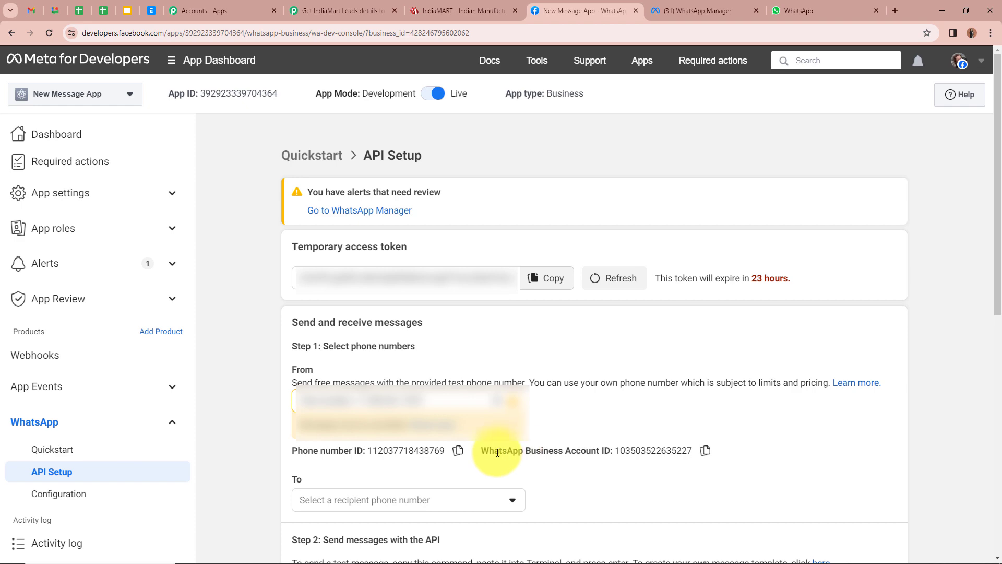
pyautogui.click(706, 451)
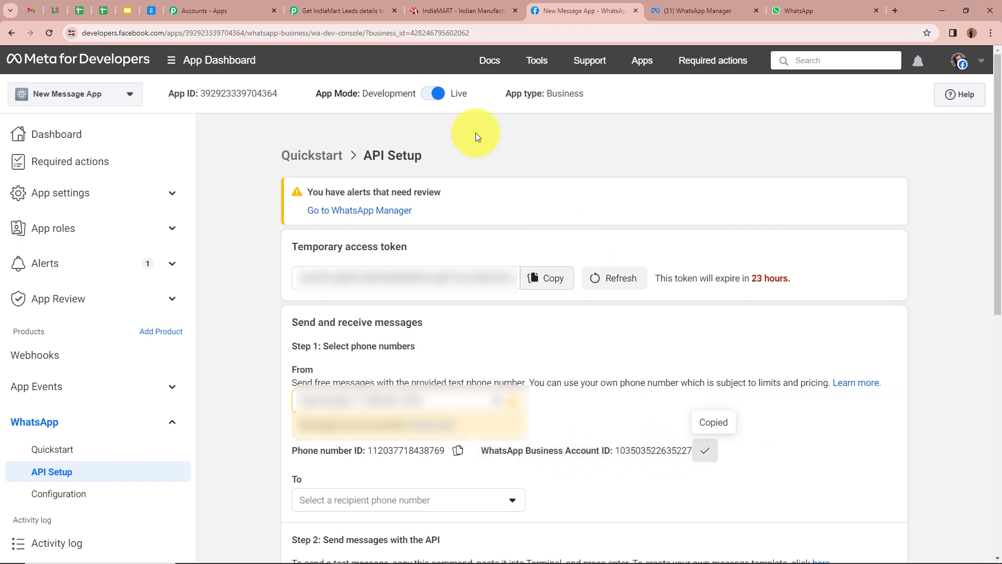
pyautogui.click(334, 10)
pyautogui.hotkey('ctrl', 'v')
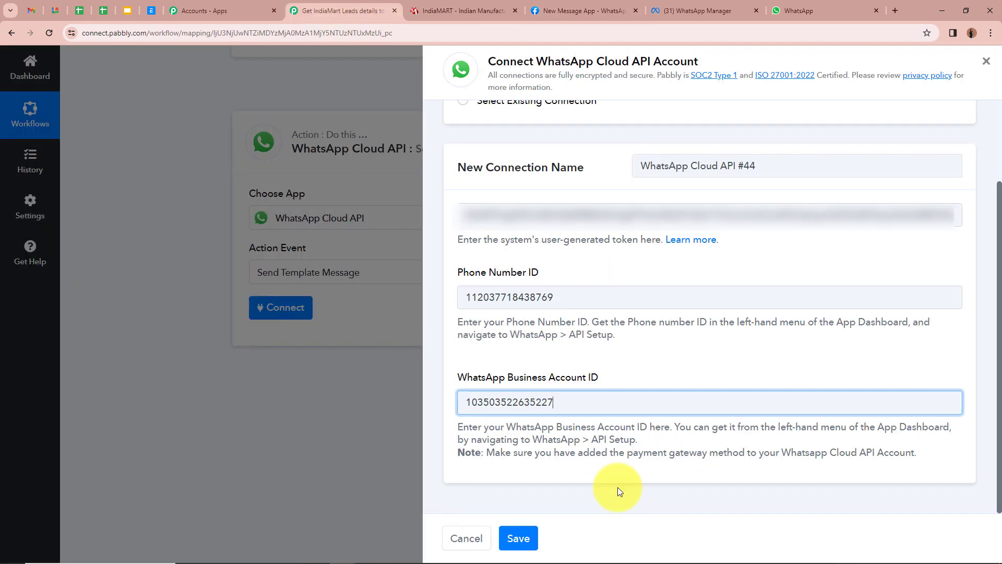
pyautogui.click(520, 537)
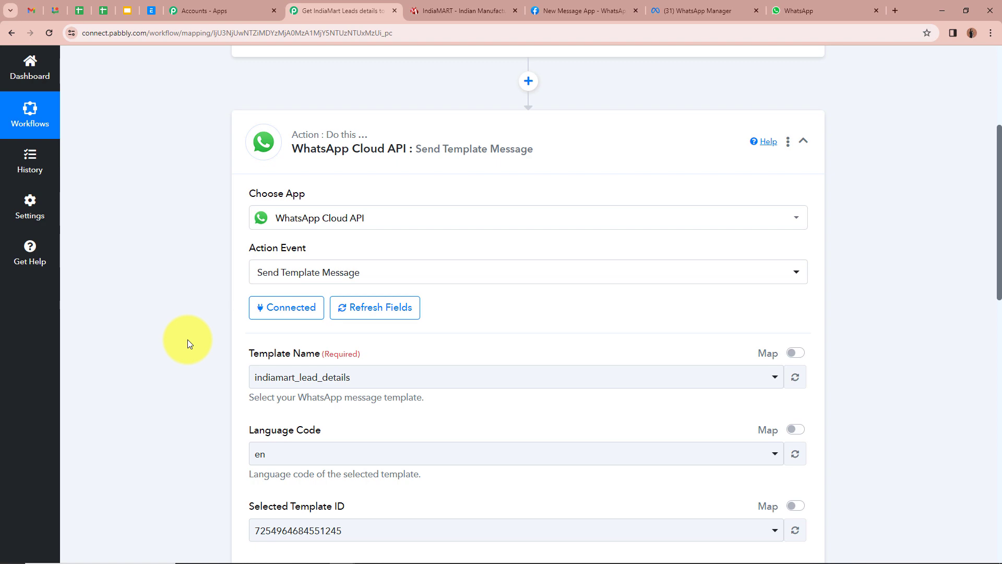
# Check the template's name and variables in WhatsApp Manager, and choose indiamart_lead_details as the action's template name
pyautogui.scroll(-4, 187, 339)
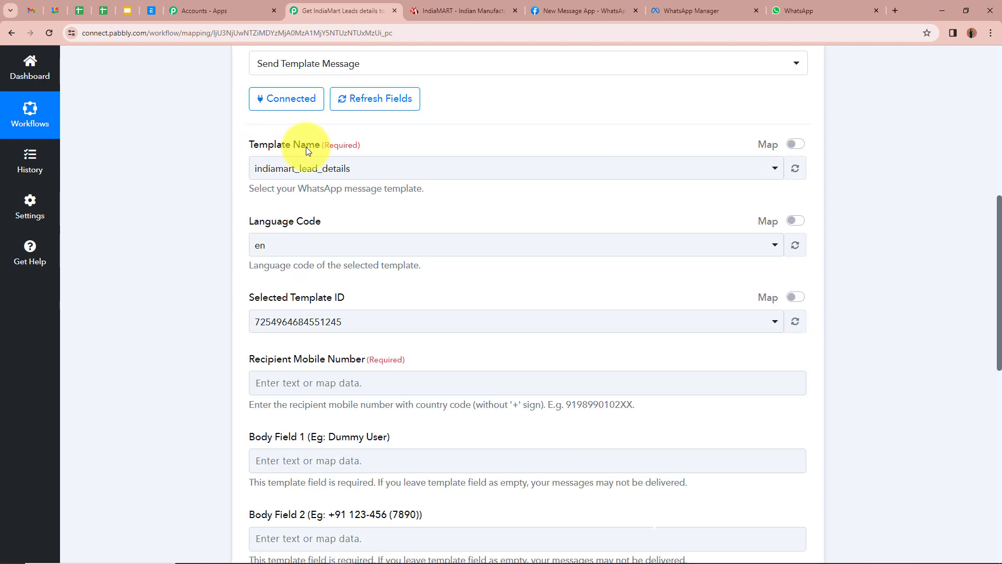
pyautogui.click(681, 7)
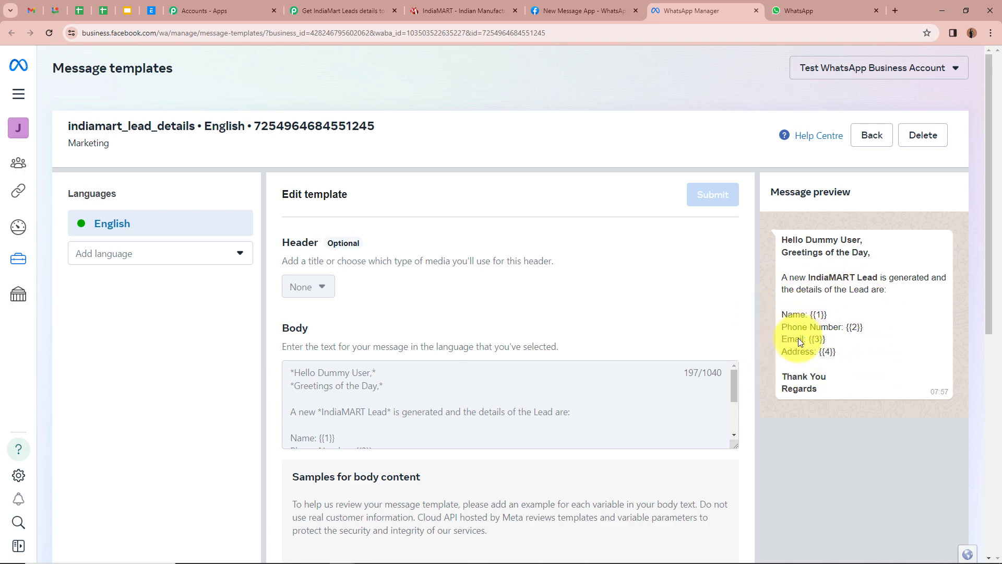
pyautogui.click(355, 10)
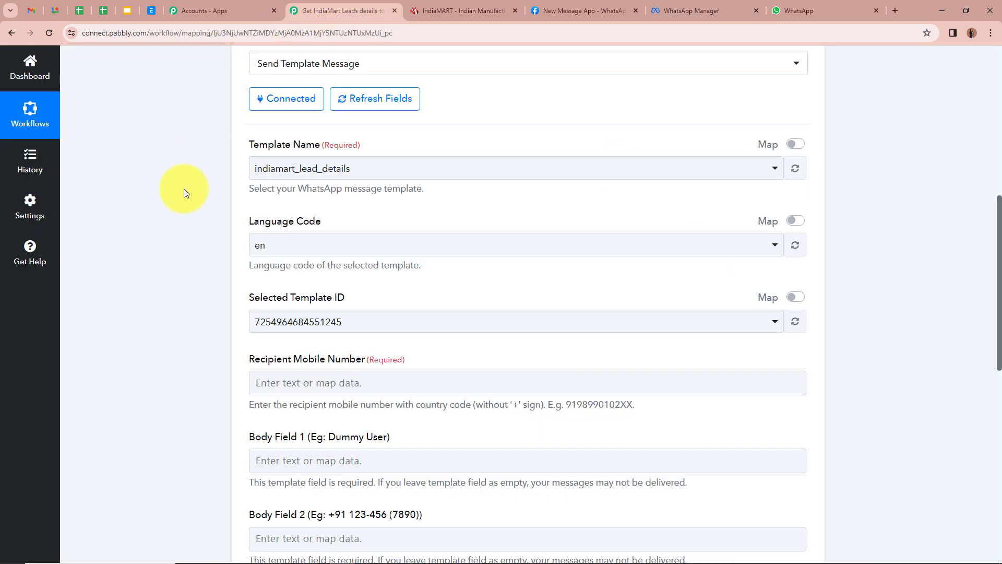
pyautogui.click(678, 10)
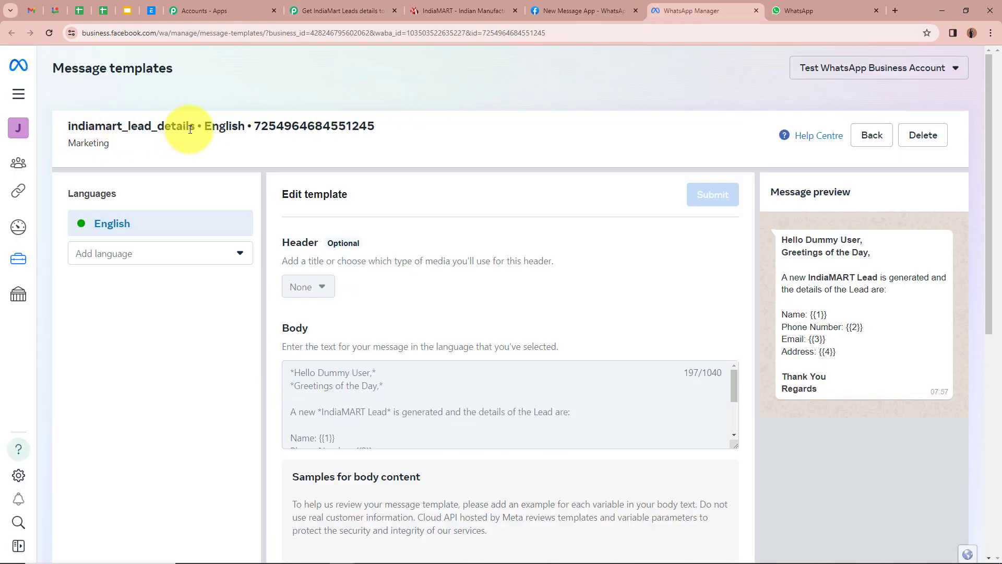
pyautogui.click(326, 10)
pyautogui.click(365, 167)
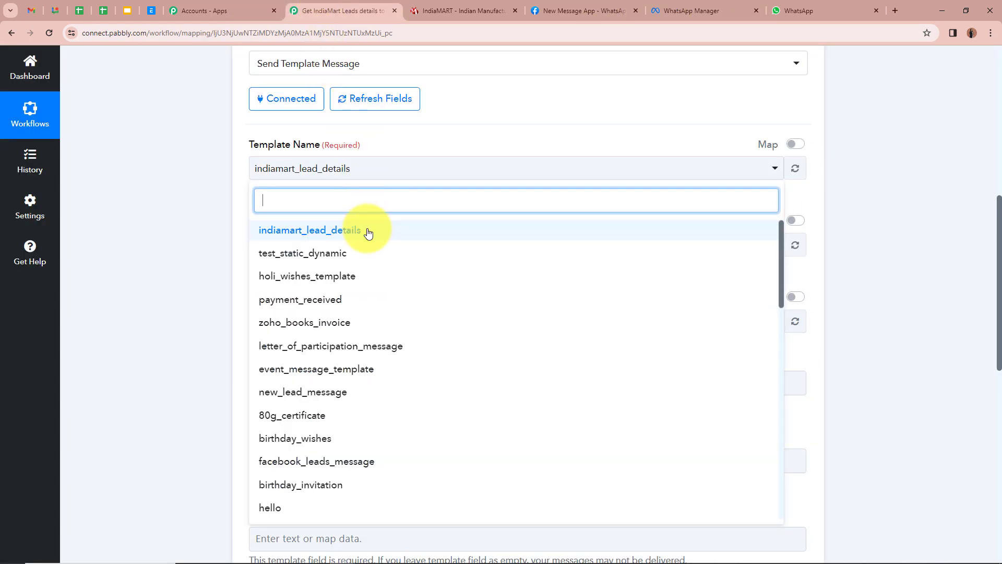
pyautogui.click(365, 226)
# Review the template's language, ID and body fields, and enter the recipient's mobile number with country code
pyautogui.scroll(-1, 174, 154)
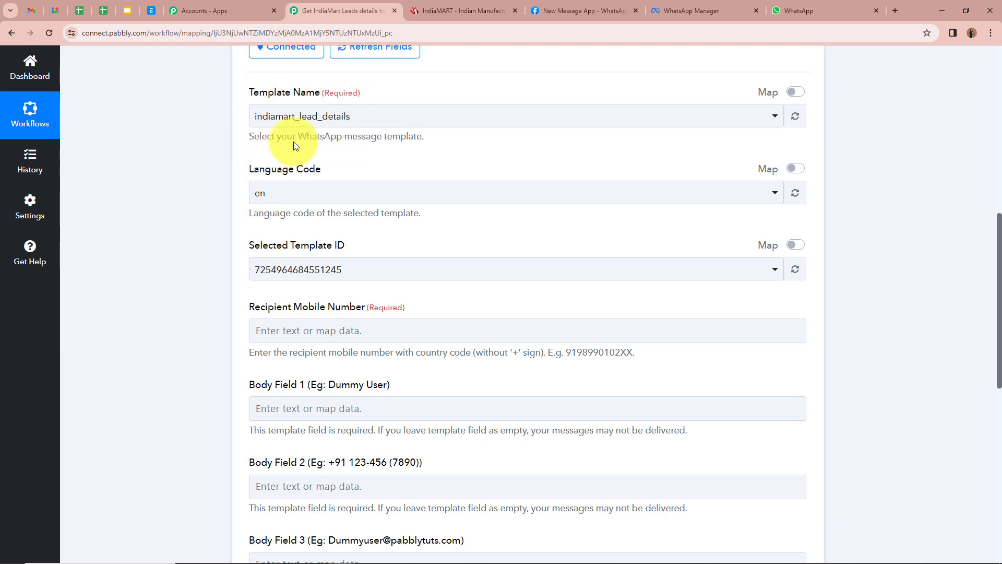
pyautogui.scroll(-2, 214, 159)
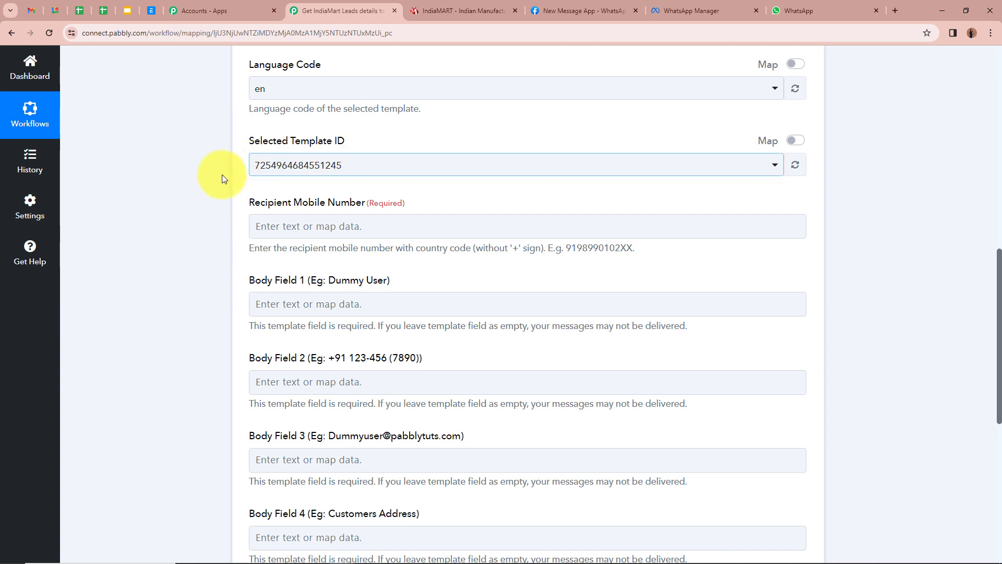
pyautogui.scroll(-1, 210, 188)
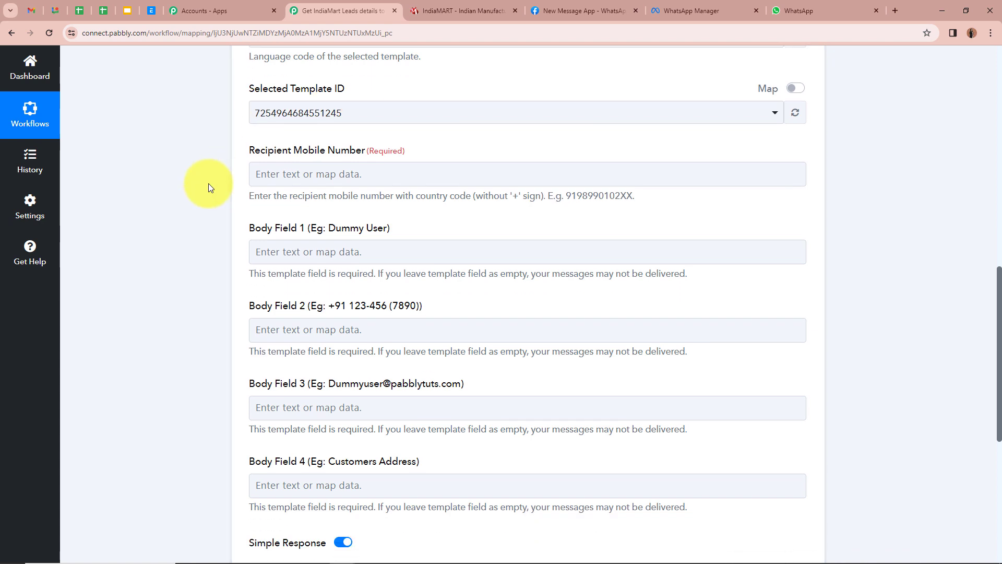
pyautogui.scroll(1, 208, 183)
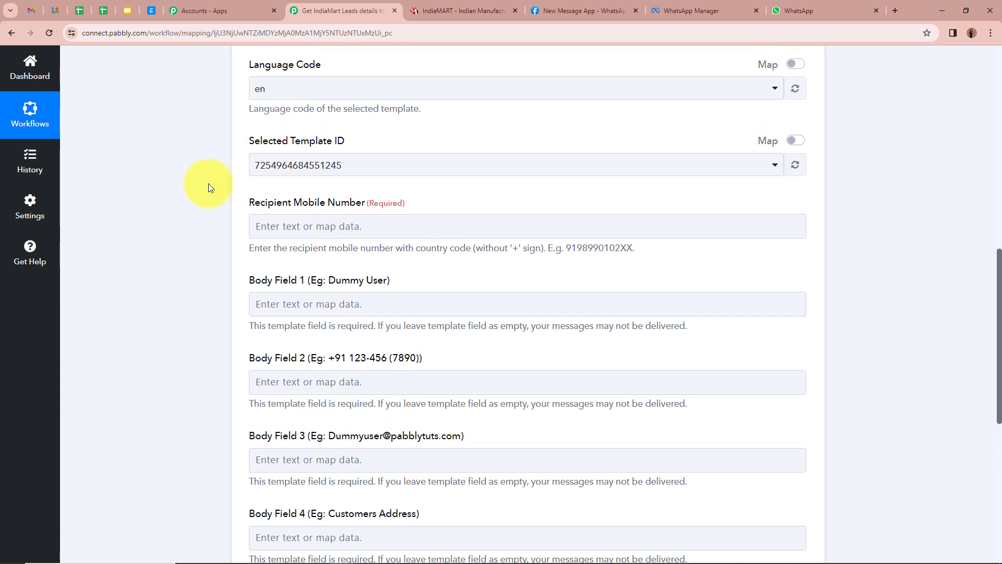
pyautogui.scroll(-2, 235, 156)
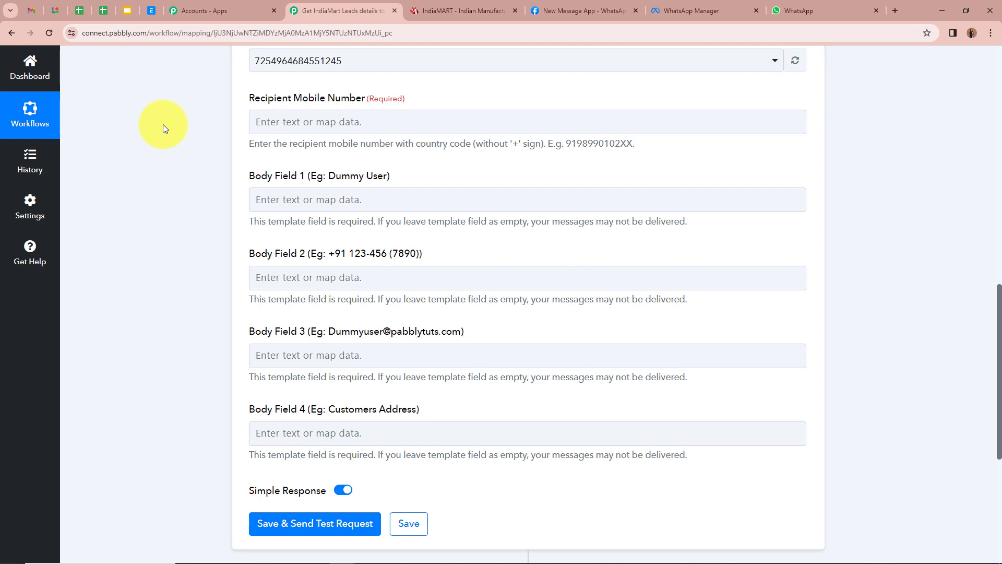
pyautogui.click(275, 122)
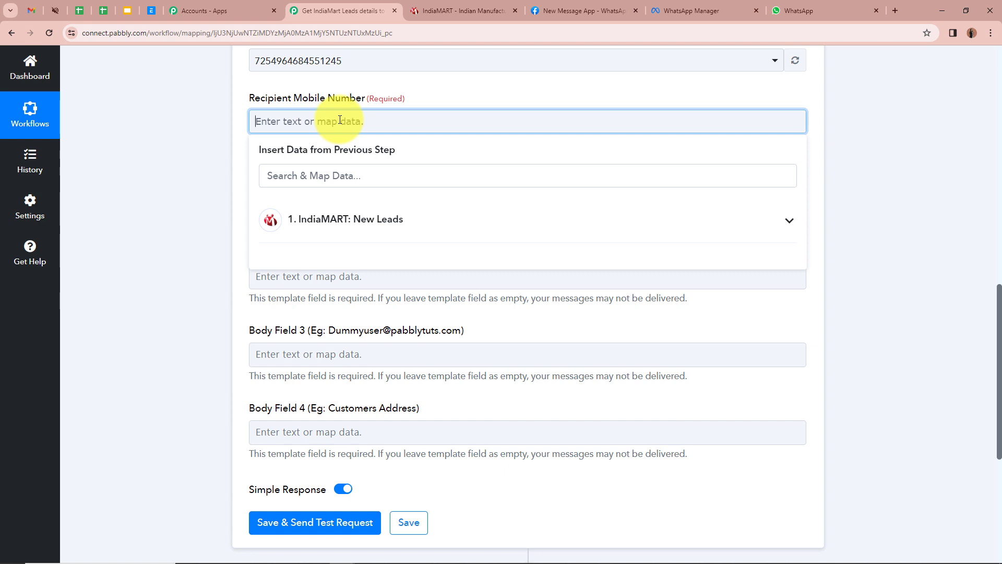
pyautogui.write('********')
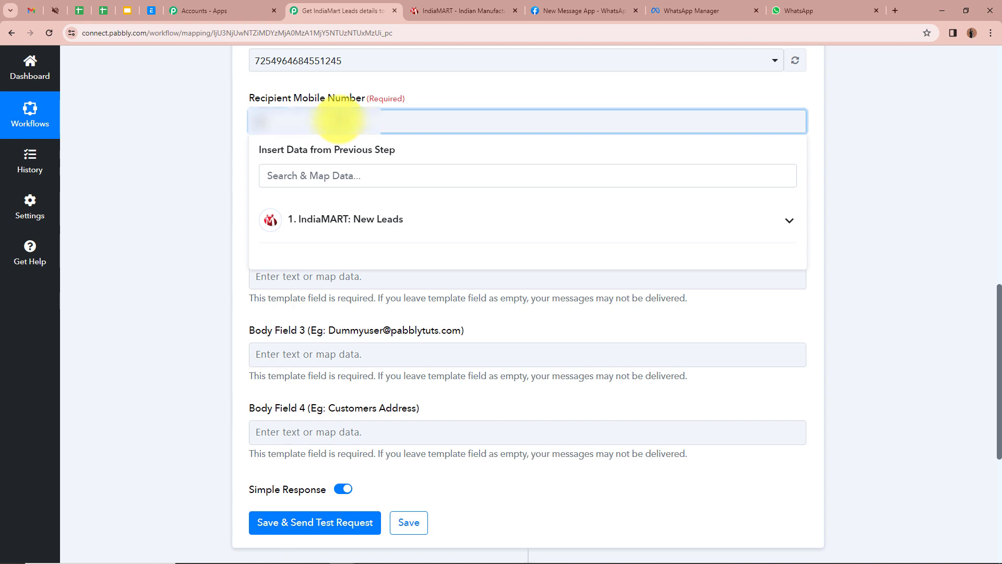
# Finish entering the recipient's mobile number and compare the four body fields with the template's variables in WhatsApp Manager
pyautogui.write('****')
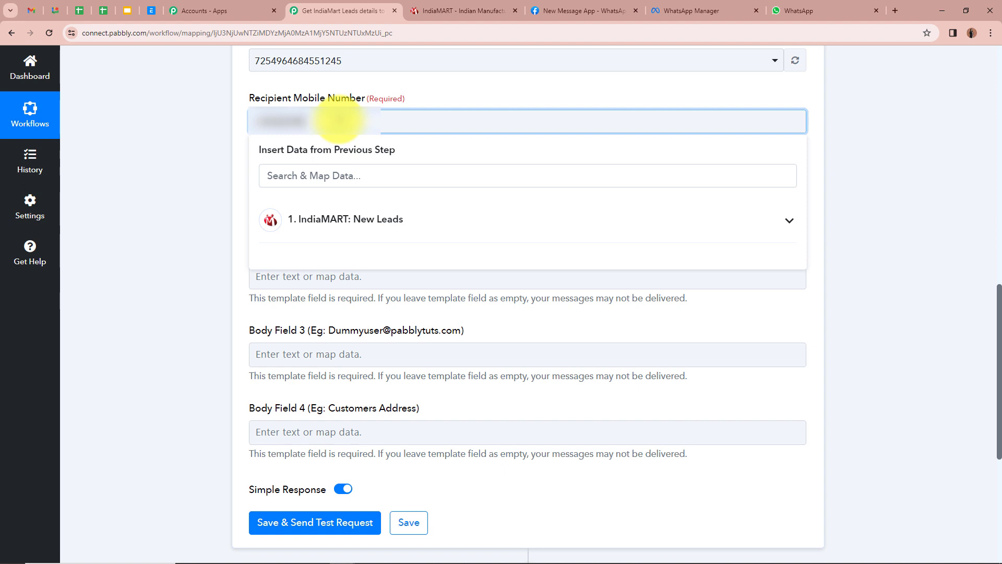
pyautogui.click(326, 78)
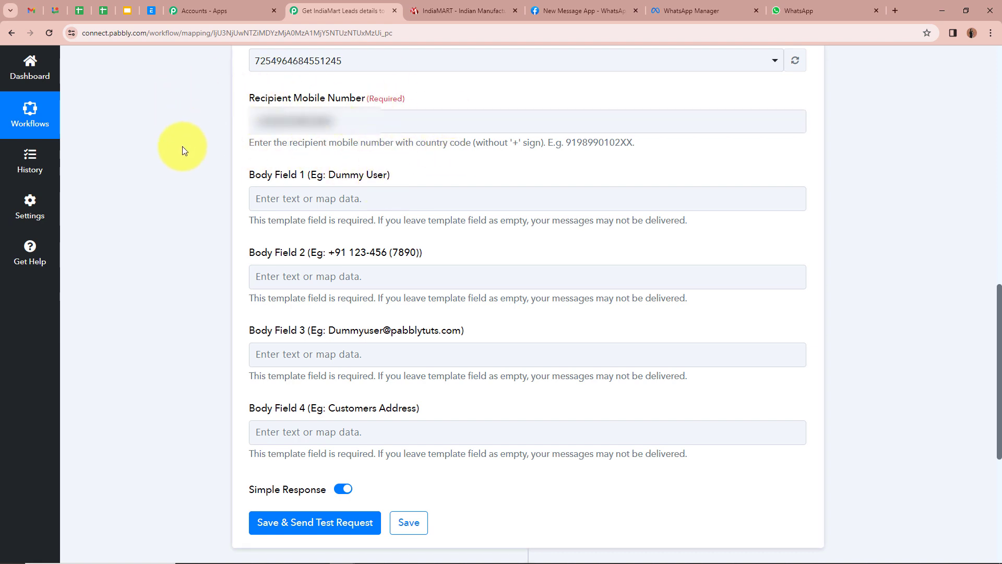
pyautogui.scroll(-2, 202, 158)
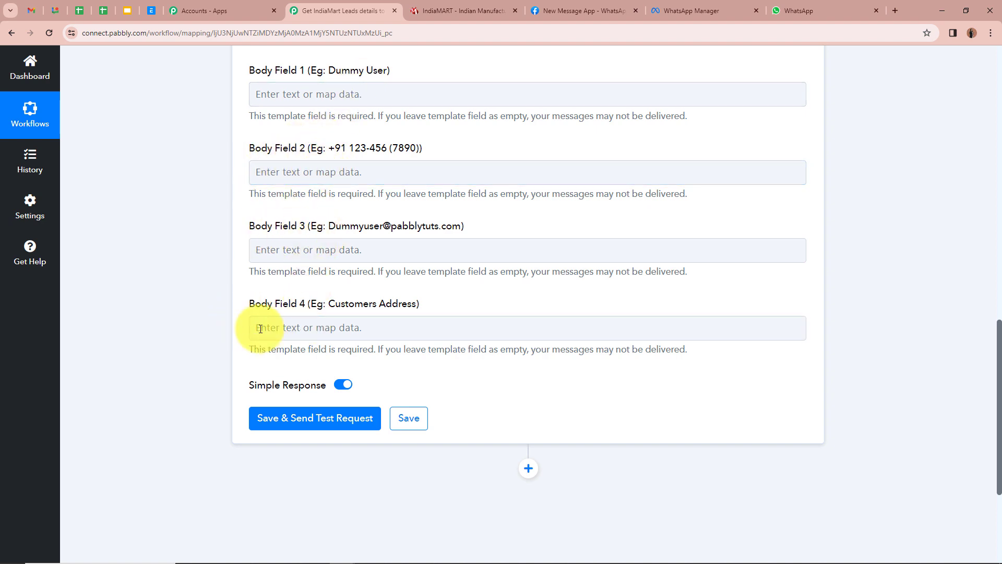
pyautogui.click(697, 10)
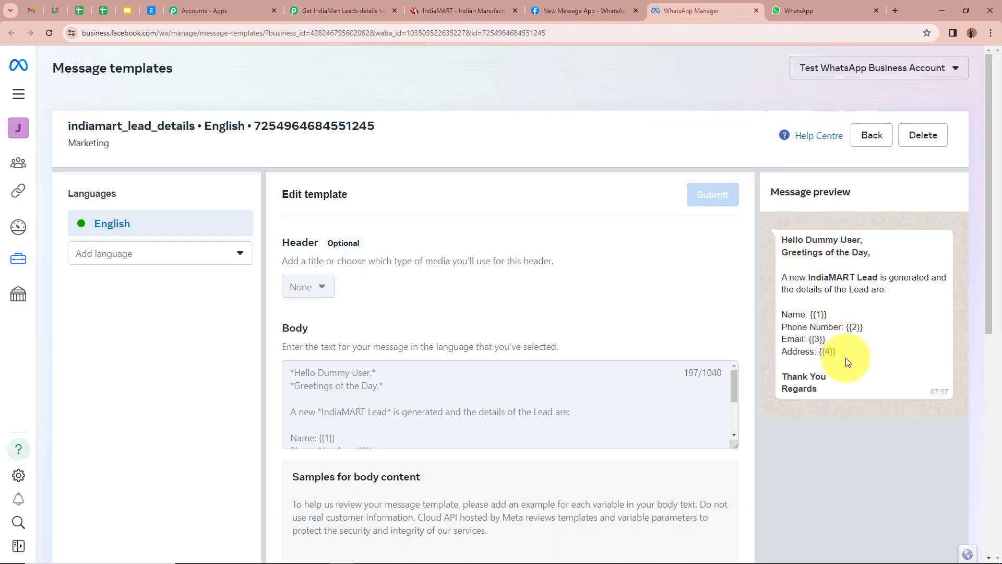
pyautogui.click(337, 11)
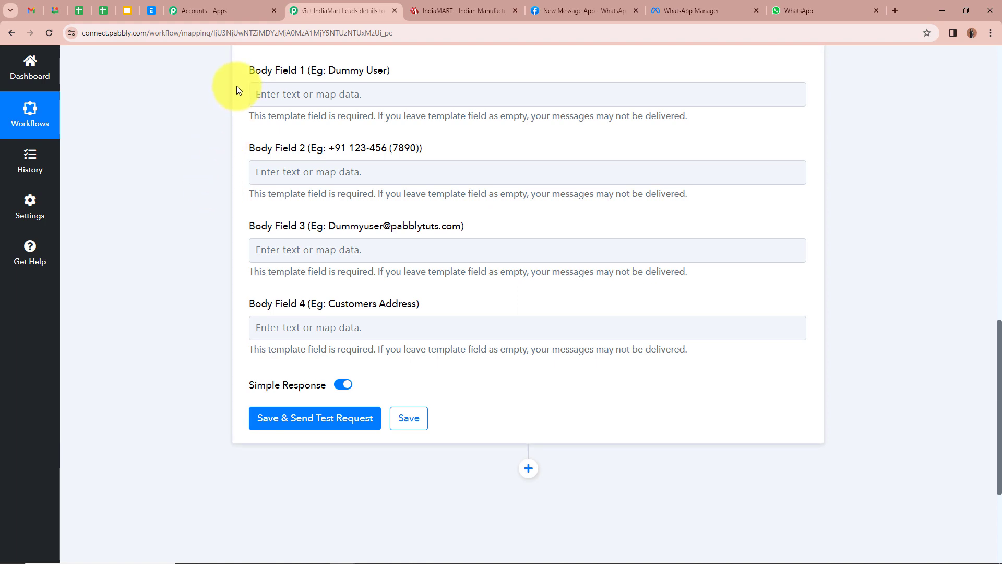
pyautogui.click(692, 8)
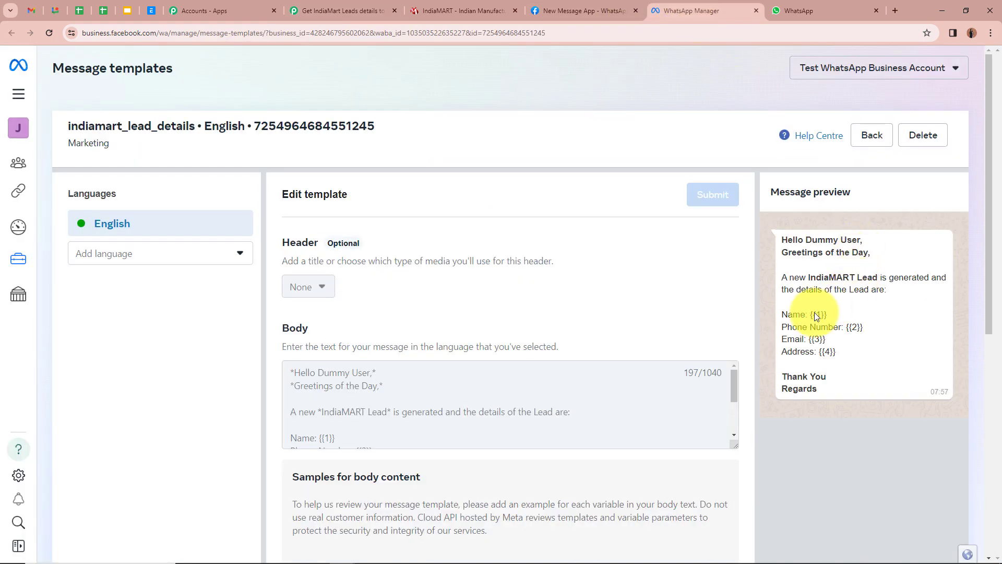
pyautogui.click(342, 10)
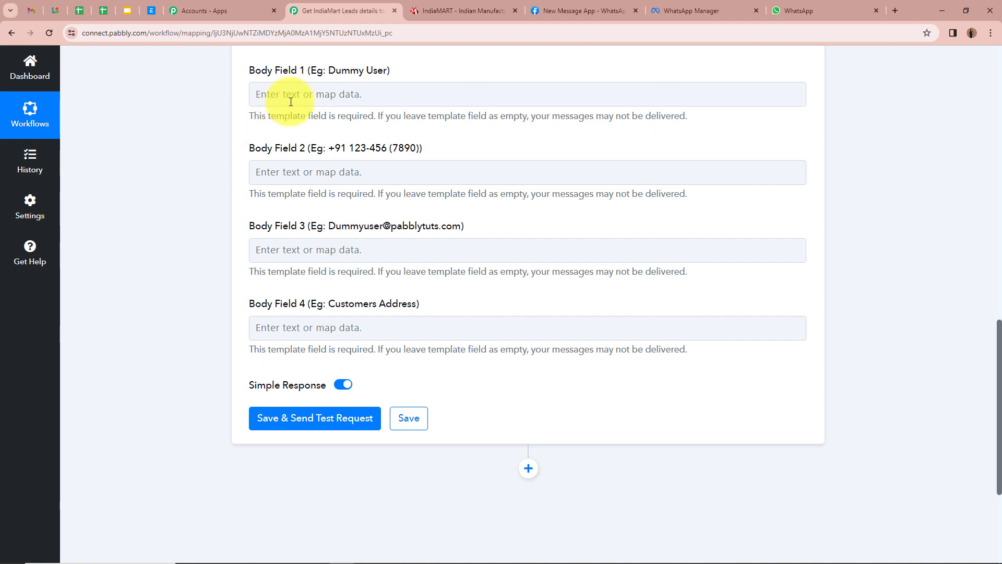
# Map SENDER NAME from the IndiaMART New Leads data to Body Field 1
pyautogui.click(311, 95)
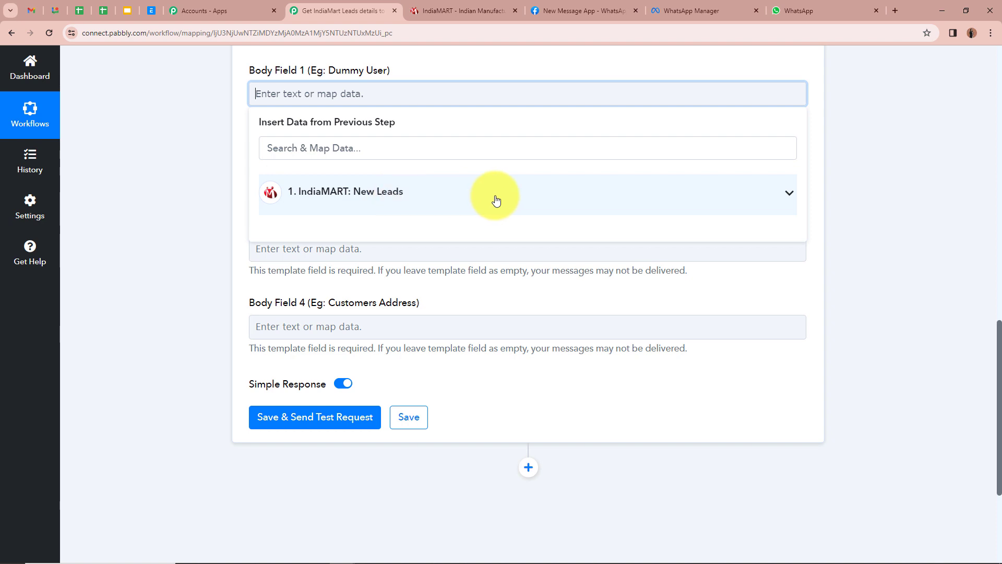
pyautogui.click(792, 195)
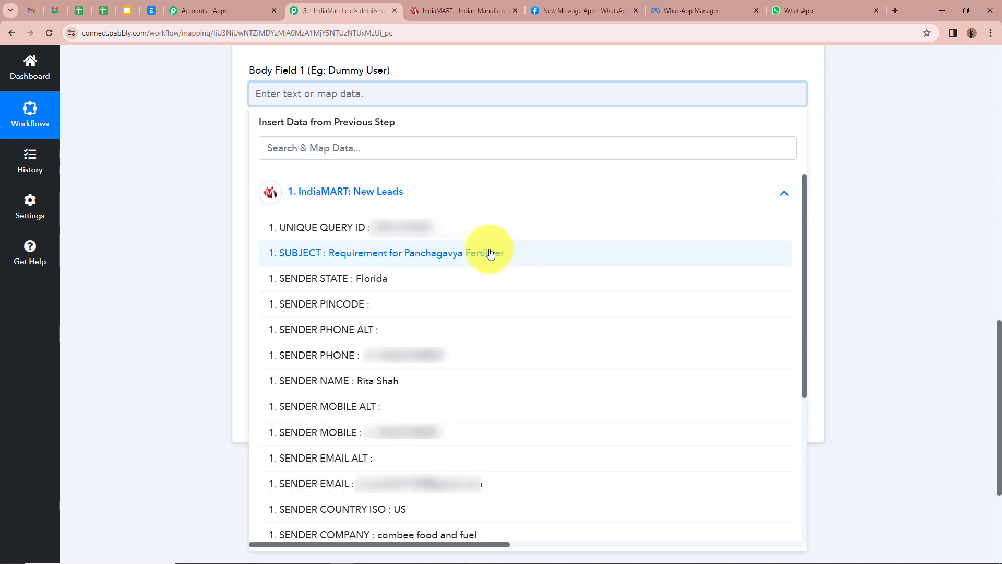
pyautogui.scroll(-5, 489, 253)
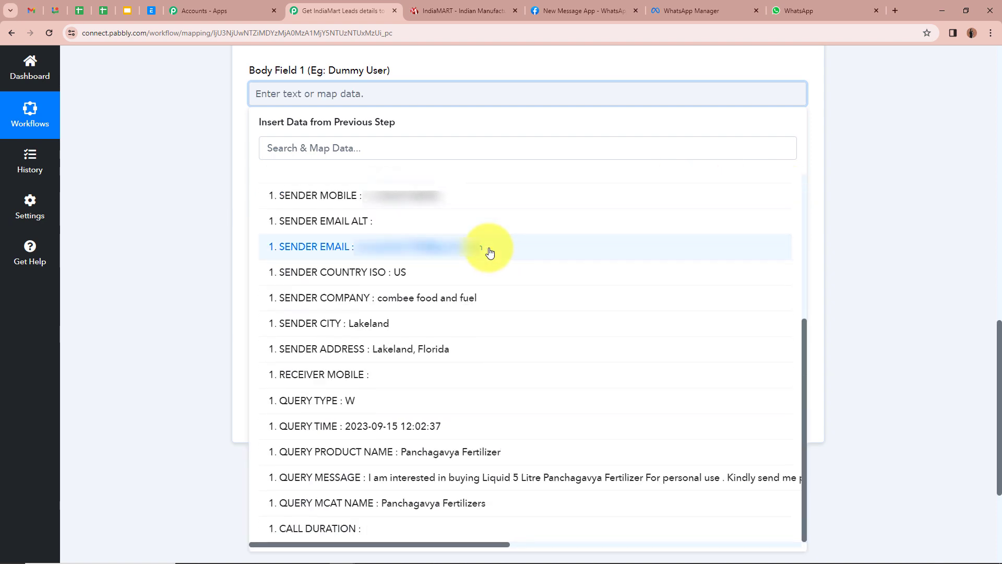
pyautogui.scroll(5, 490, 253)
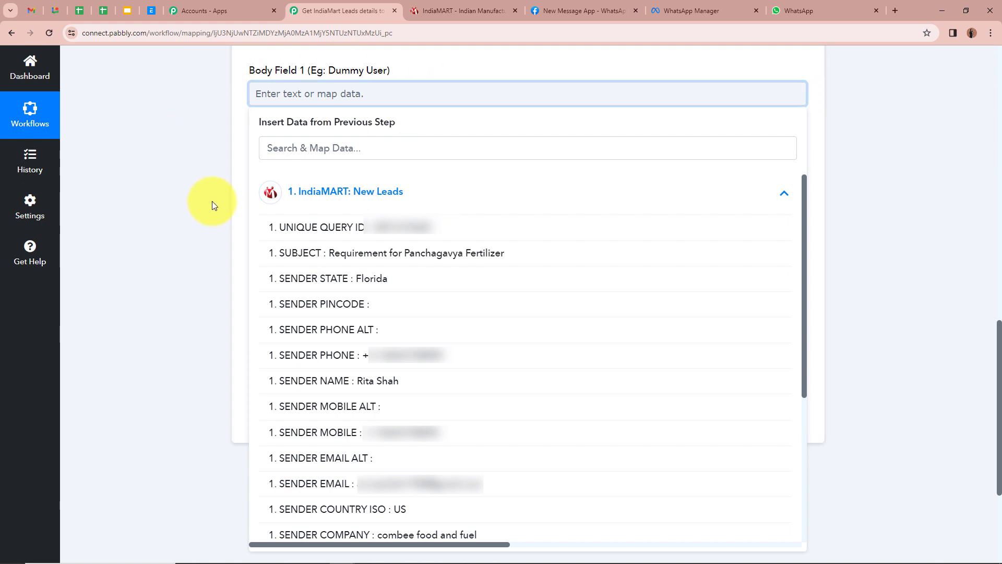
pyautogui.click(400, 380)
pyautogui.click(191, 225)
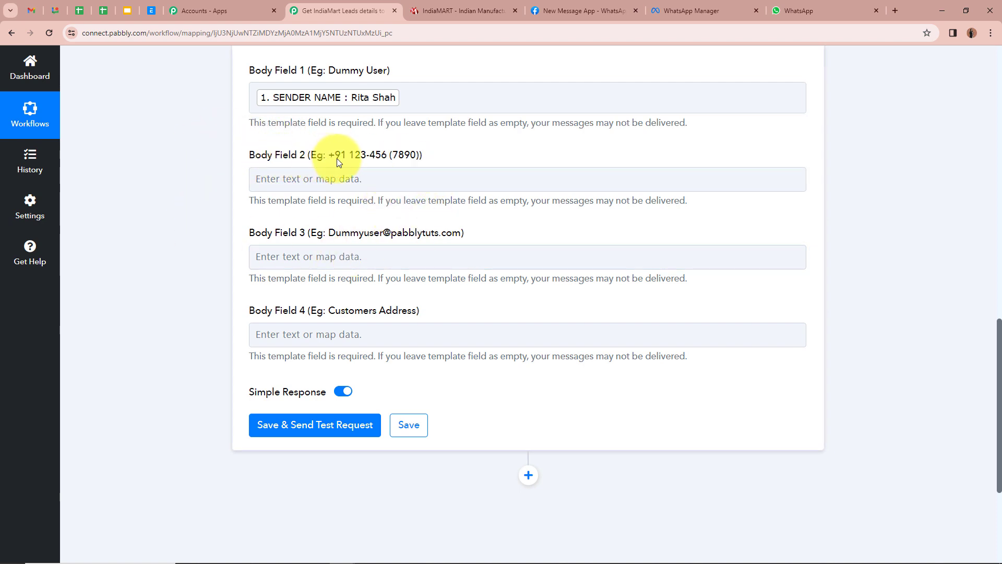
# Map SENDER PHONE from the IndiaMART New Leads data to Body Field 2
pyautogui.moveTo(352, 152); pyautogui.dragTo(454, 154)
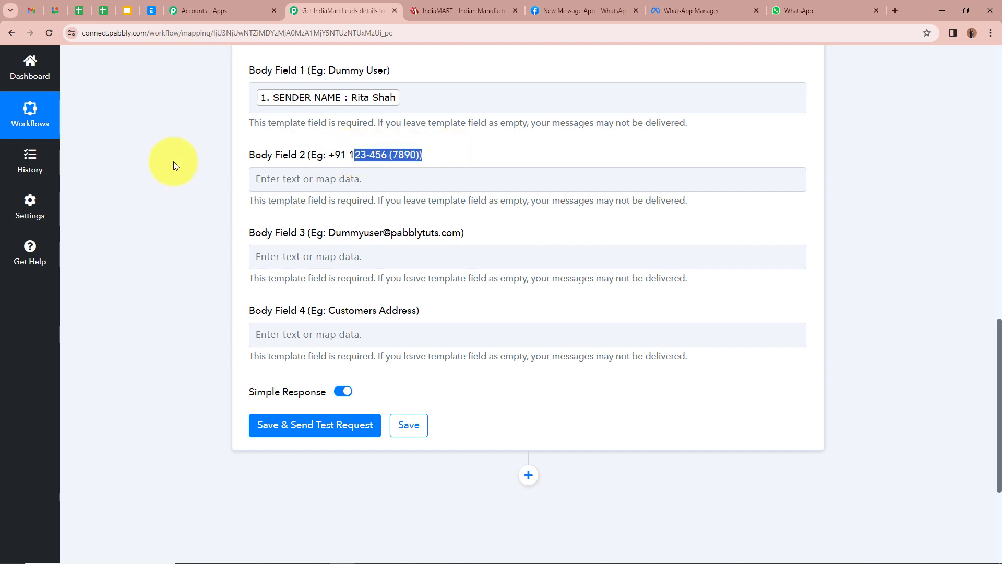
pyautogui.click(196, 158)
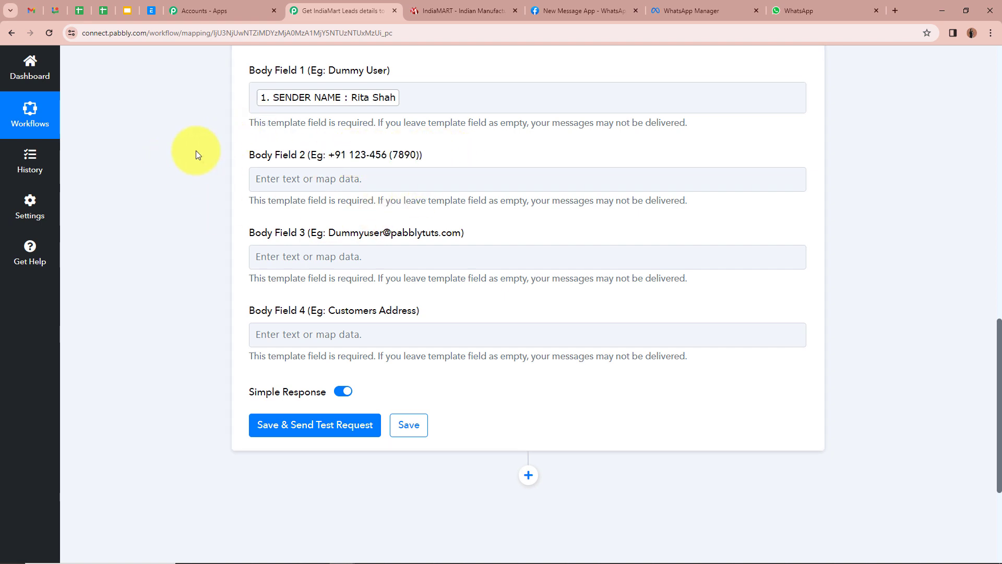
pyautogui.click(291, 177)
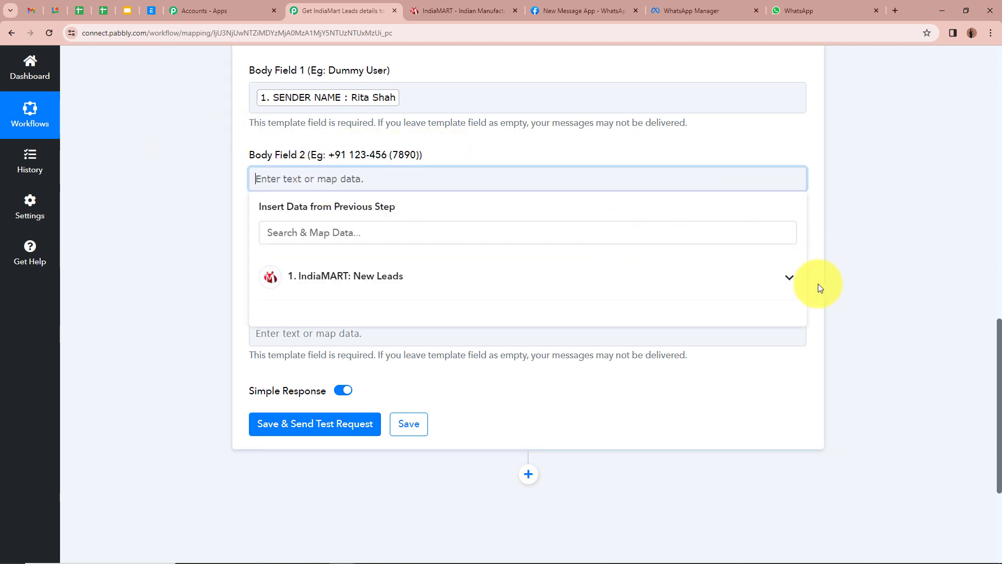
pyautogui.click(788, 278)
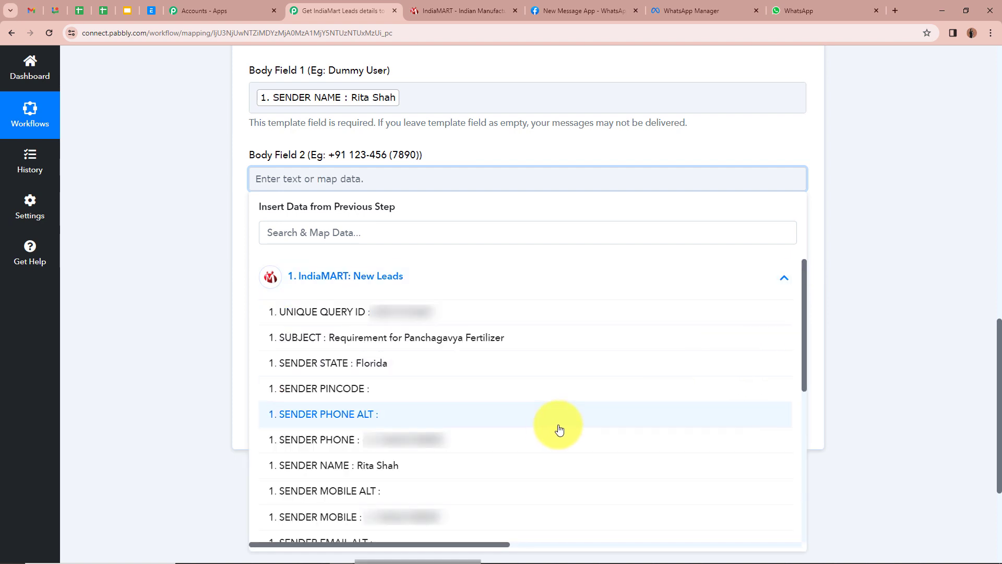
pyautogui.click(424, 442)
pyautogui.click(161, 222)
# Map SENDER EMAIL from the IndiaMART New Leads data to Body Field 3
pyautogui.scroll(-1, 162, 221)
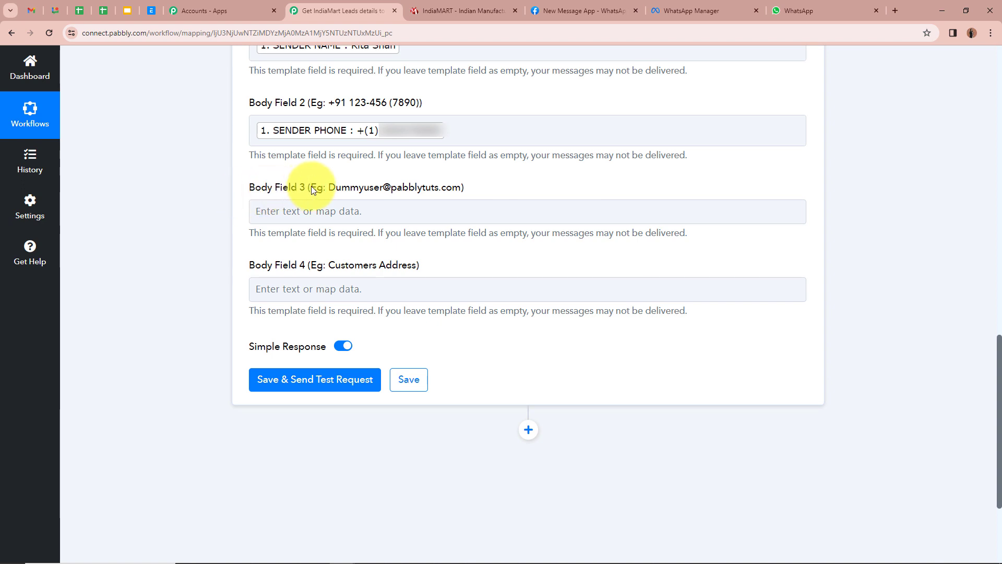
pyautogui.moveTo(368, 186); pyautogui.dragTo(496, 186)
pyautogui.click(201, 207)
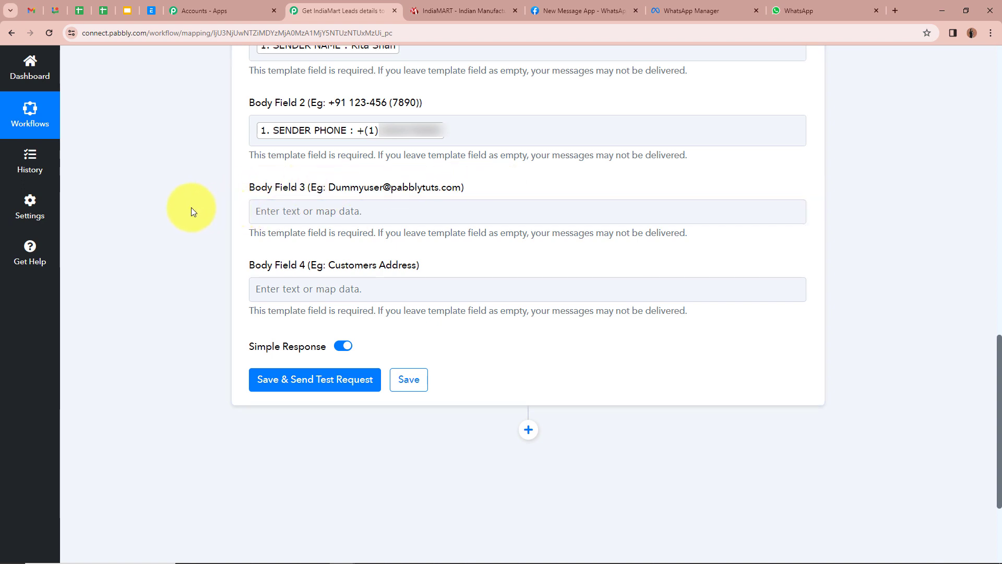
pyautogui.click(402, 212)
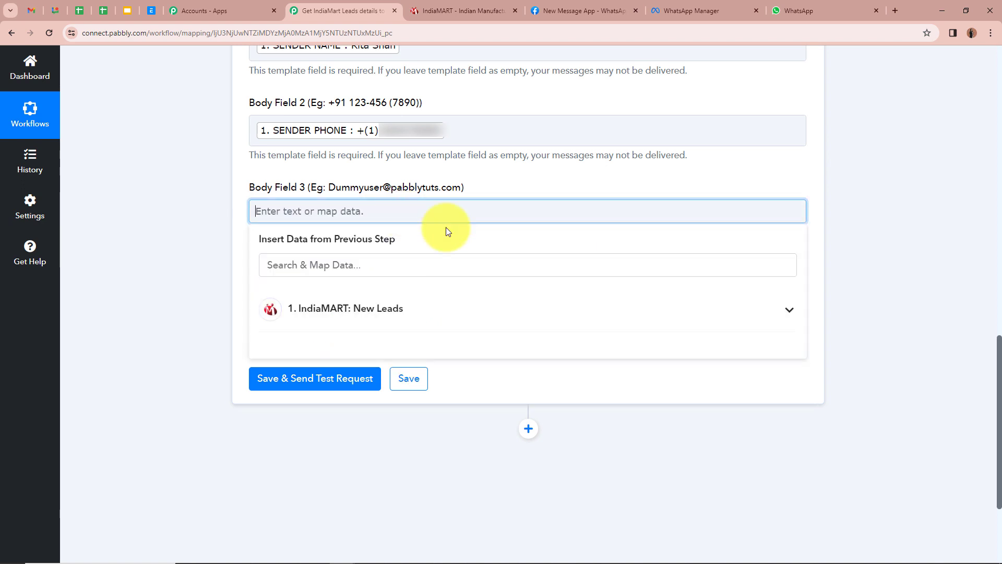
pyautogui.click(678, 313)
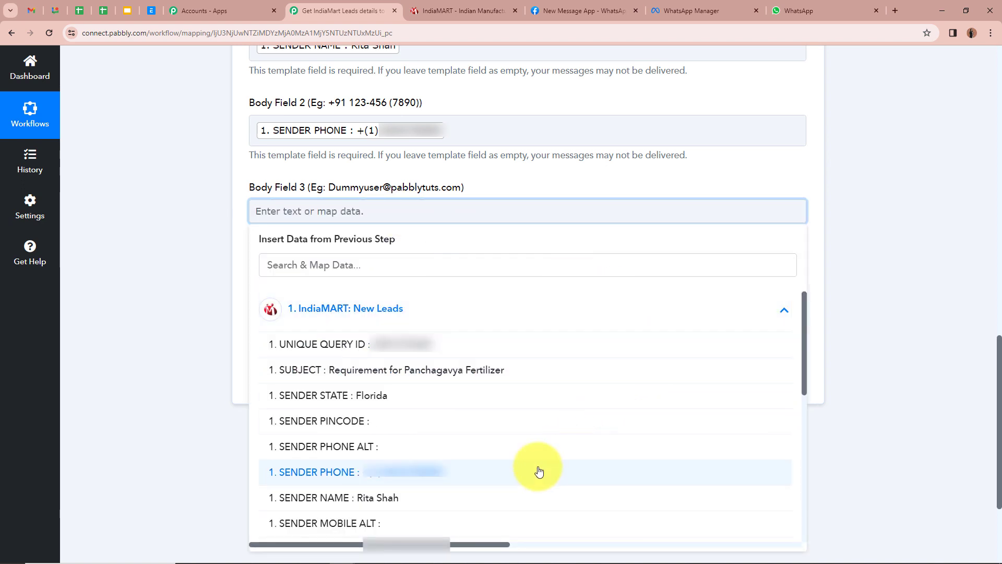
pyautogui.scroll(-2, 527, 470)
pyautogui.click(459, 498)
pyautogui.click(128, 189)
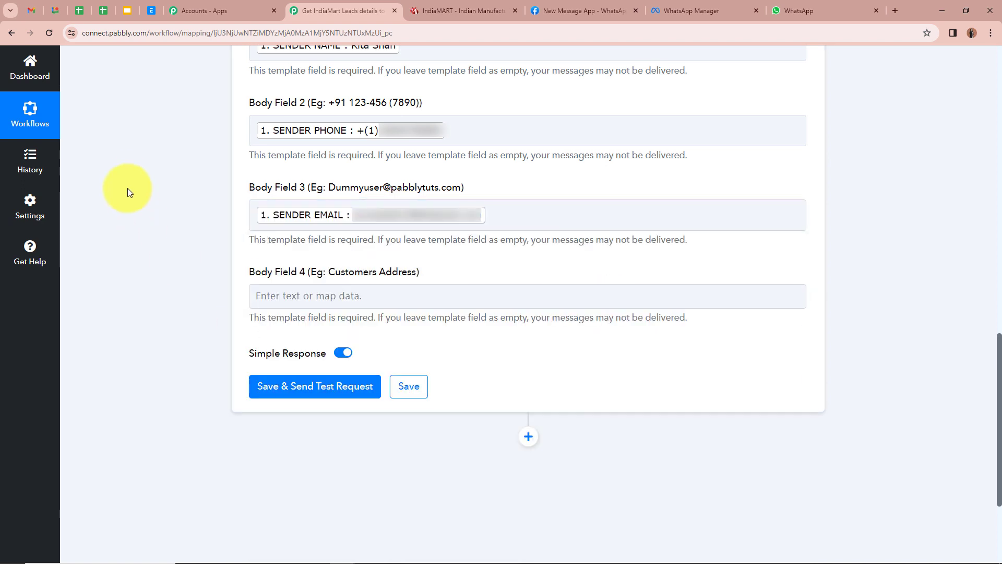
# Map SENDER ADDRESS from the IndiaMART New Leads data to Body Field 4
pyautogui.scroll(-3, 245, 288)
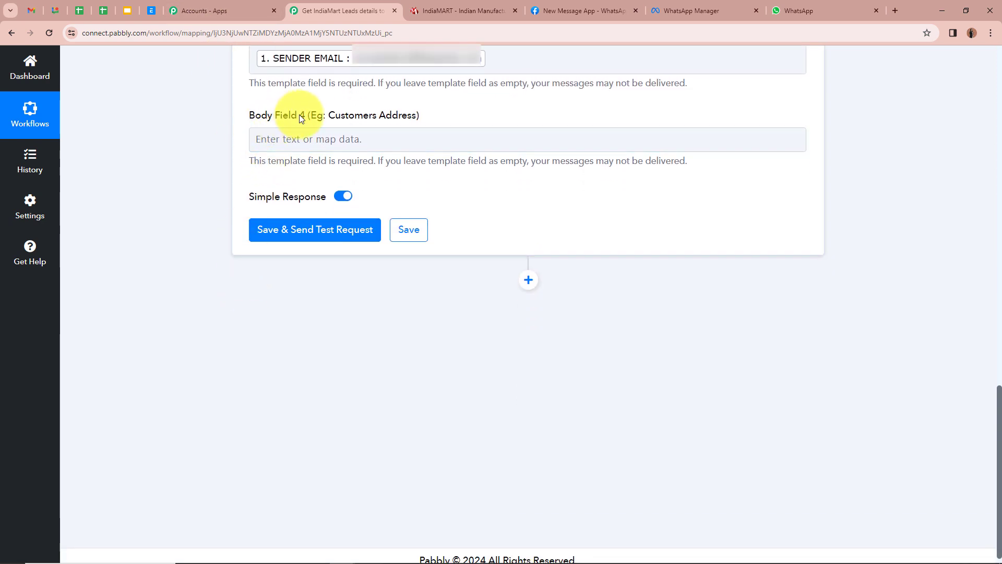
pyautogui.scroll(-1, 412, 114)
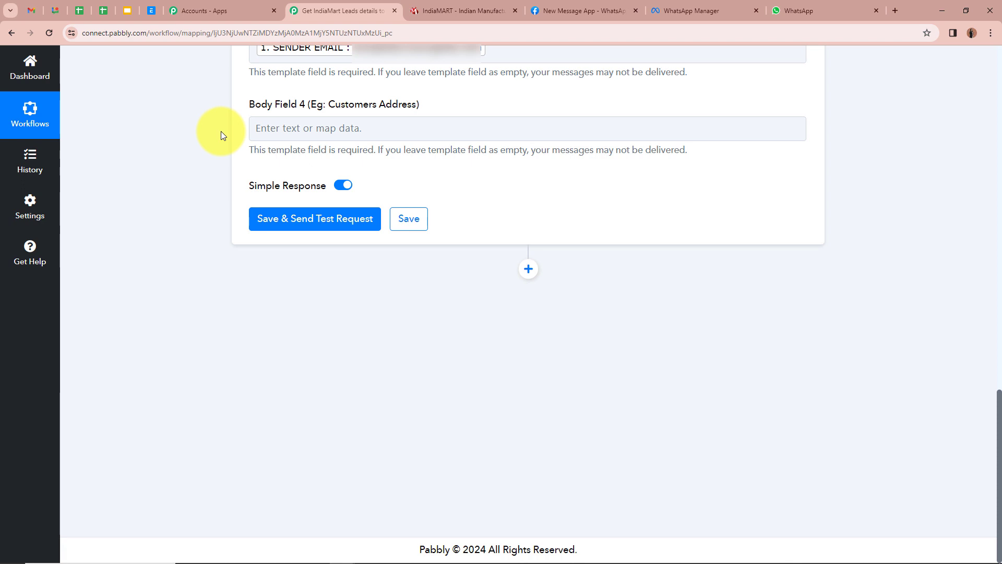
pyautogui.click(346, 129)
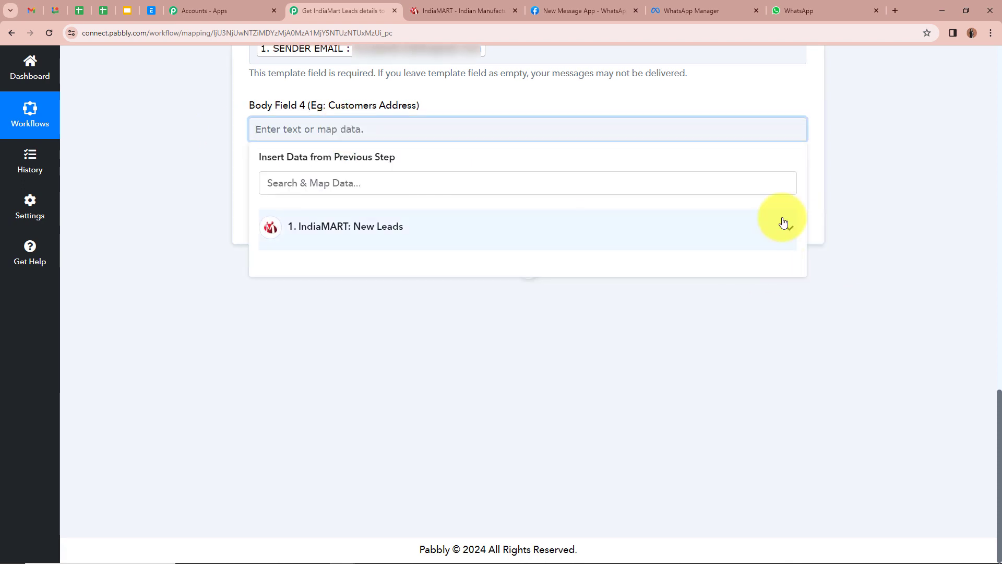
pyautogui.click(783, 226)
pyautogui.scroll(-5, 583, 438)
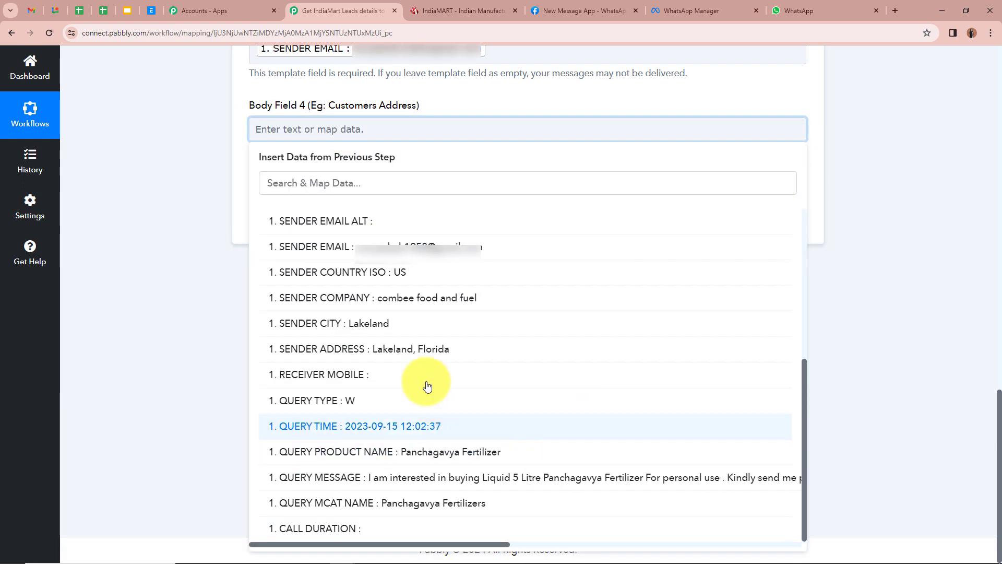
pyautogui.click(459, 357)
pyautogui.click(197, 174)
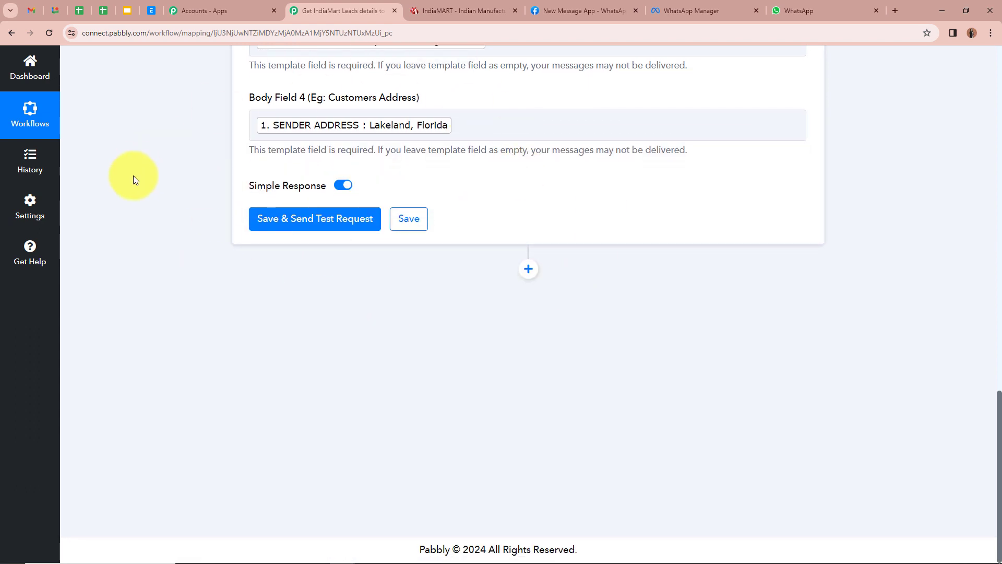
# Save the action with a test request, and check the response's message status and the Cloud API Number chat in WhatsApp Web
pyautogui.click(334, 223)
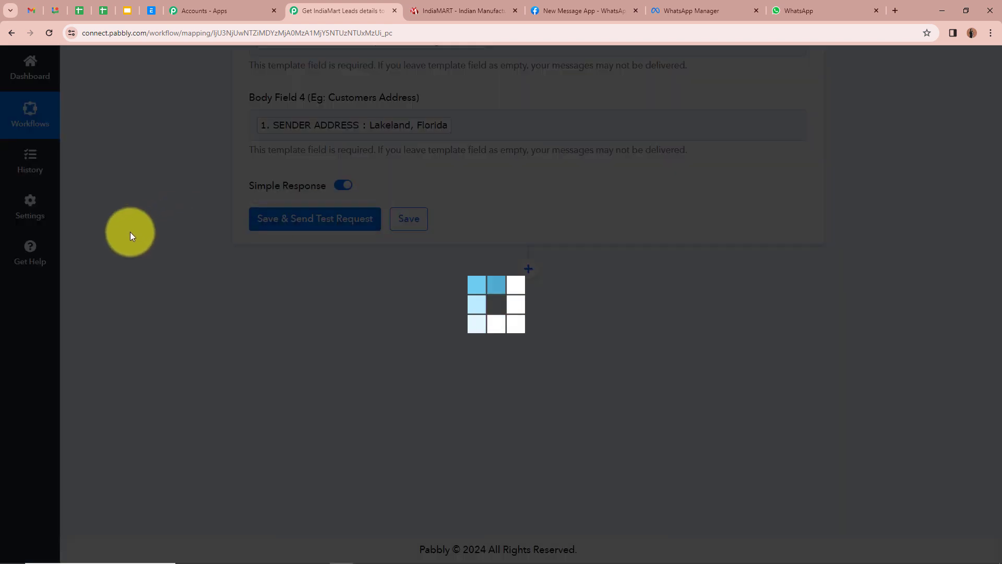
pyautogui.scroll(-2, 166, 261)
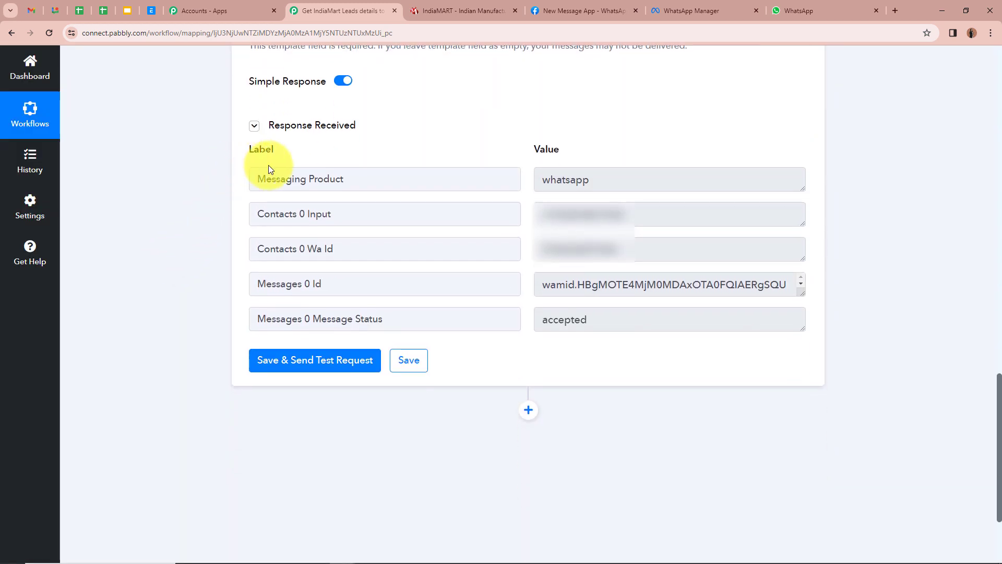
pyautogui.doubleClick(635, 320)
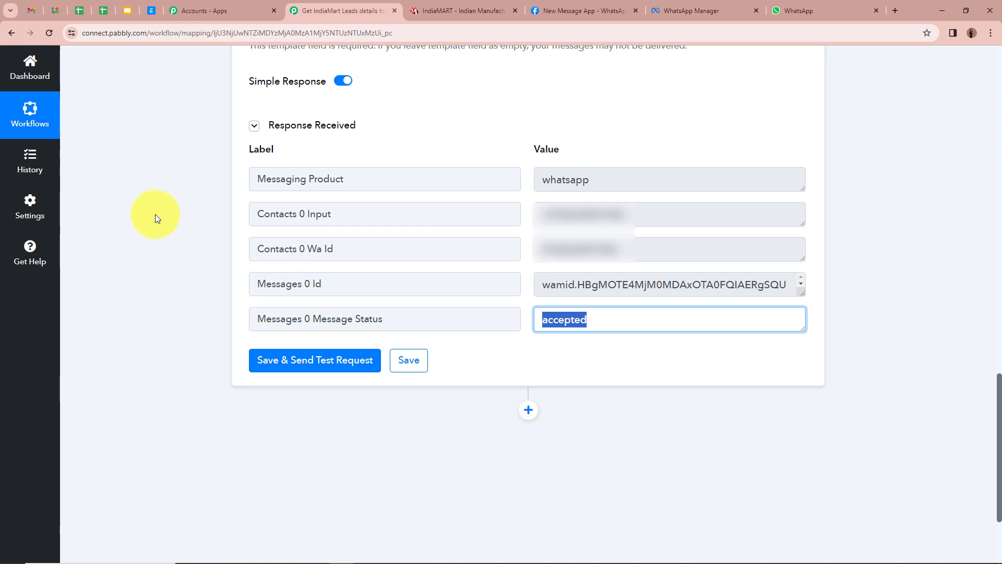
pyautogui.click(155, 215)
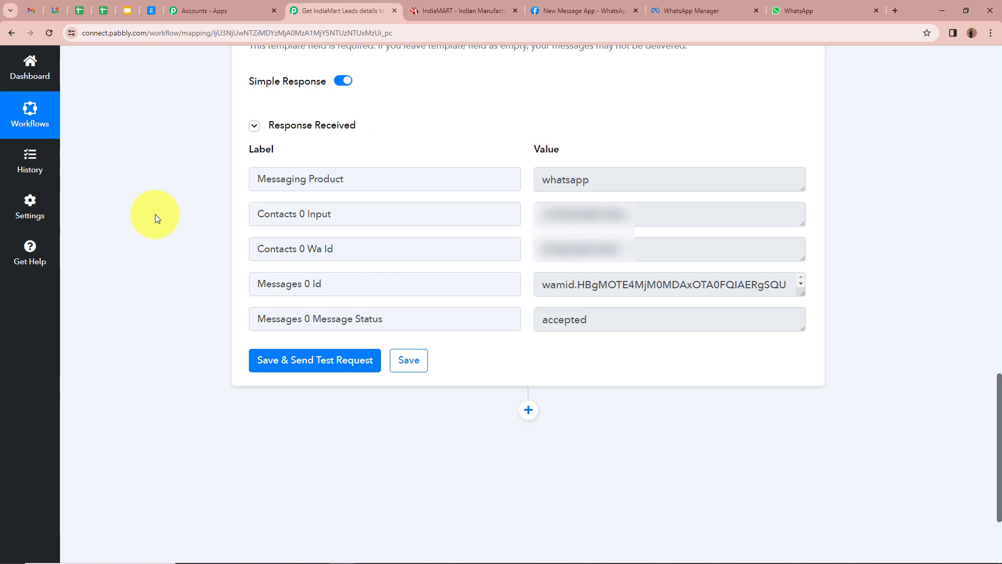
pyautogui.click(792, 7)
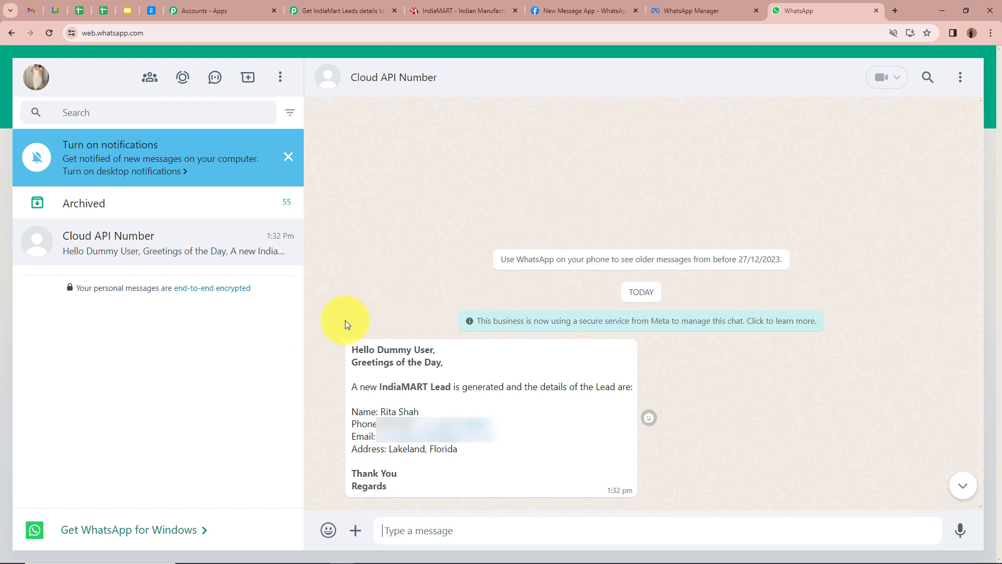
pyautogui.click(350, 10)
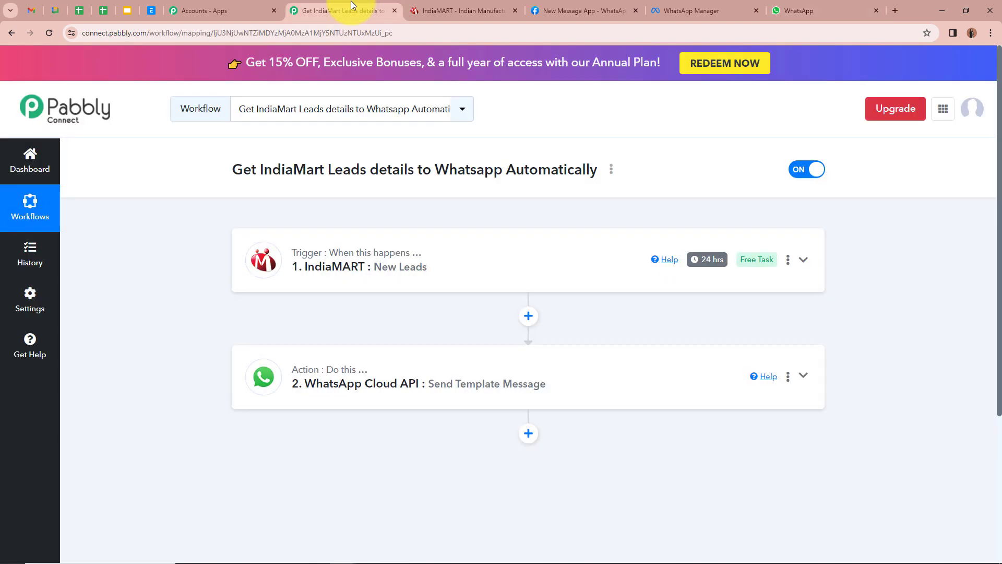